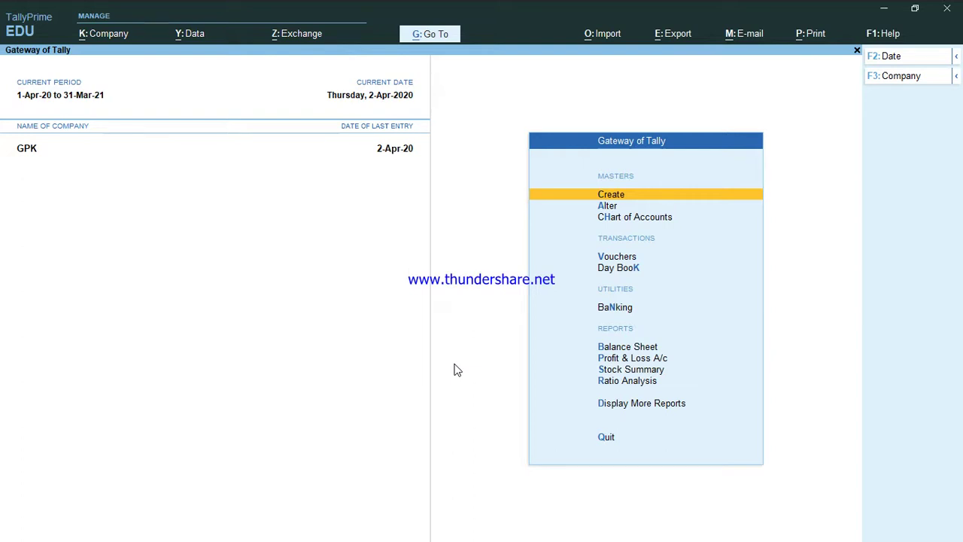
Open voucher entry from the Gateway of Tally and switch the voucher type to Contra.
key("Down")
key("Down")
key("Down")
key("Down")
key("Down")
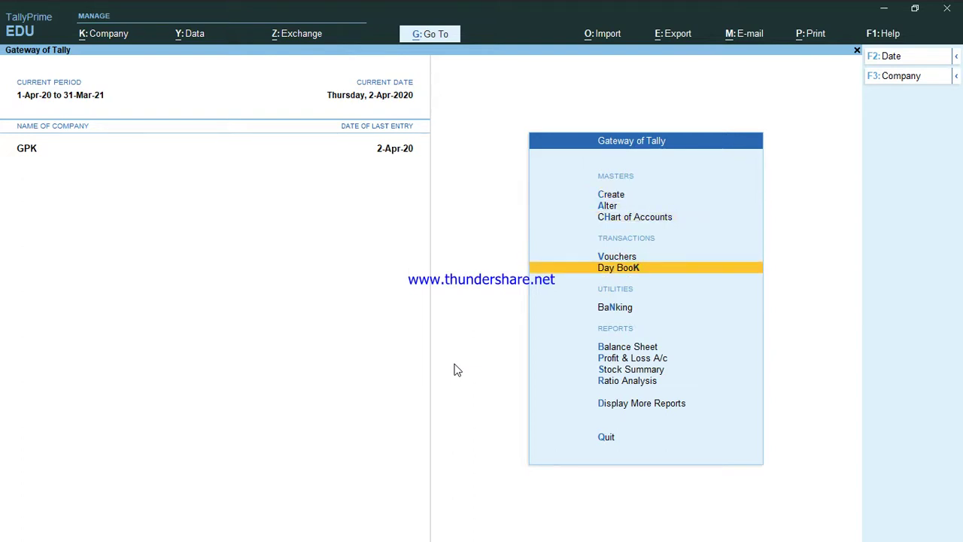
key("Up")
key("Down")
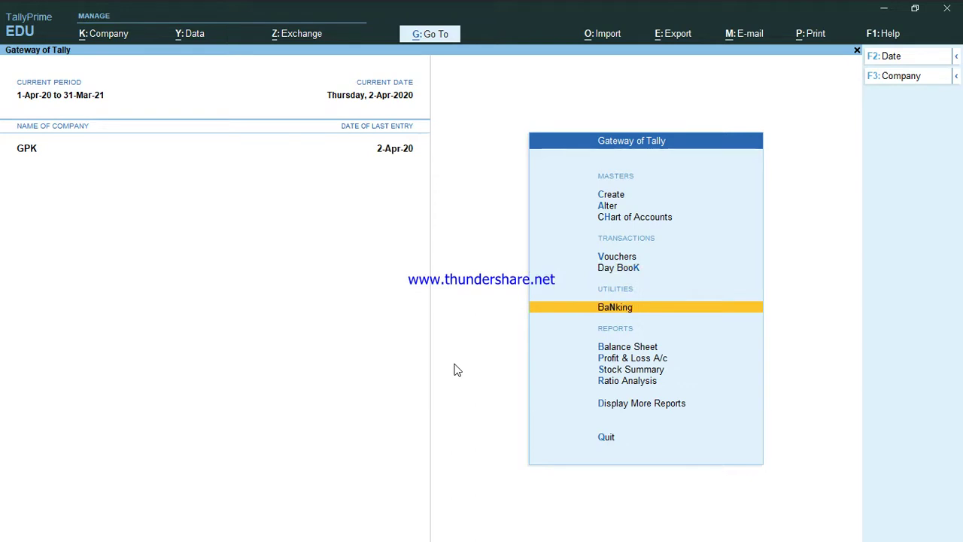
key("Up")
key("Up")
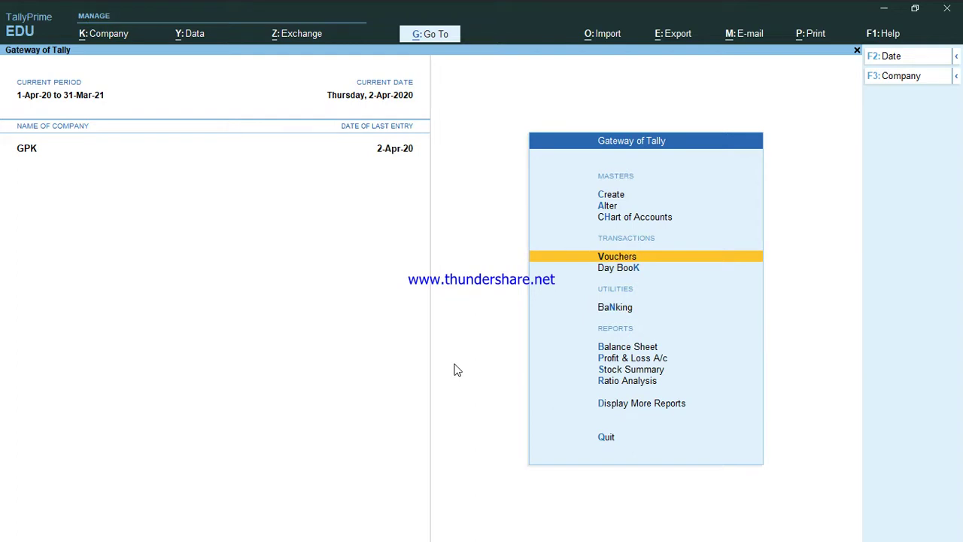
key("Return")
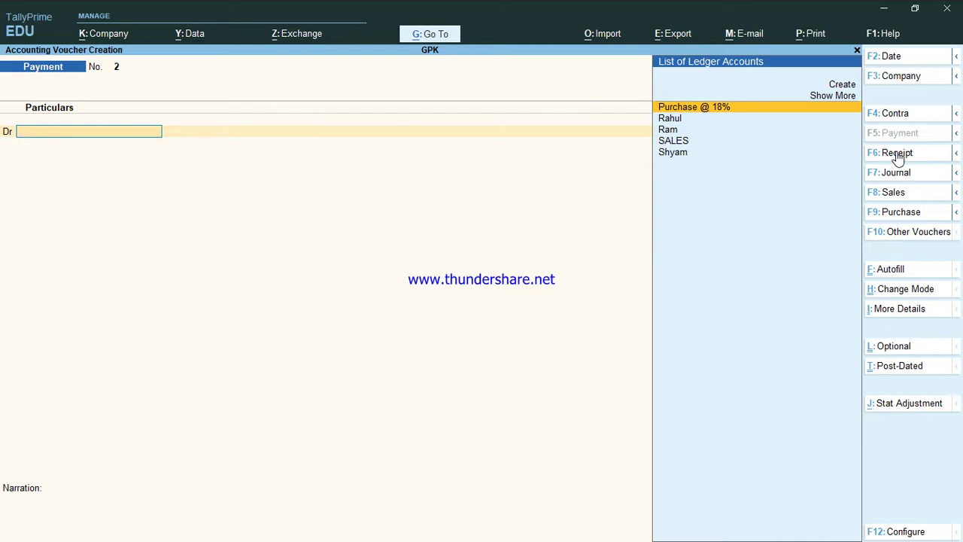
left_click(896, 113)
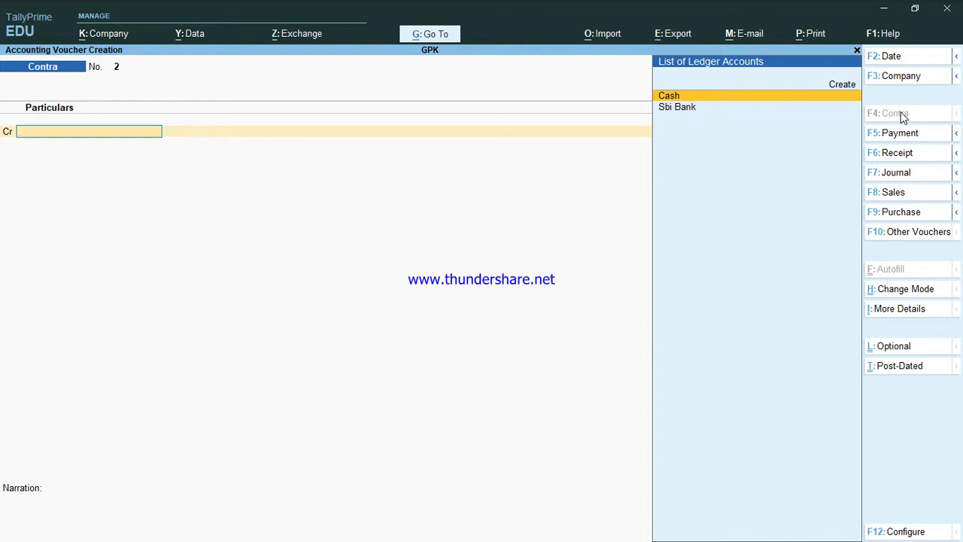
Credit the Sbi Bank ledger with 25,000 in the contra voucher.
type("Ba")
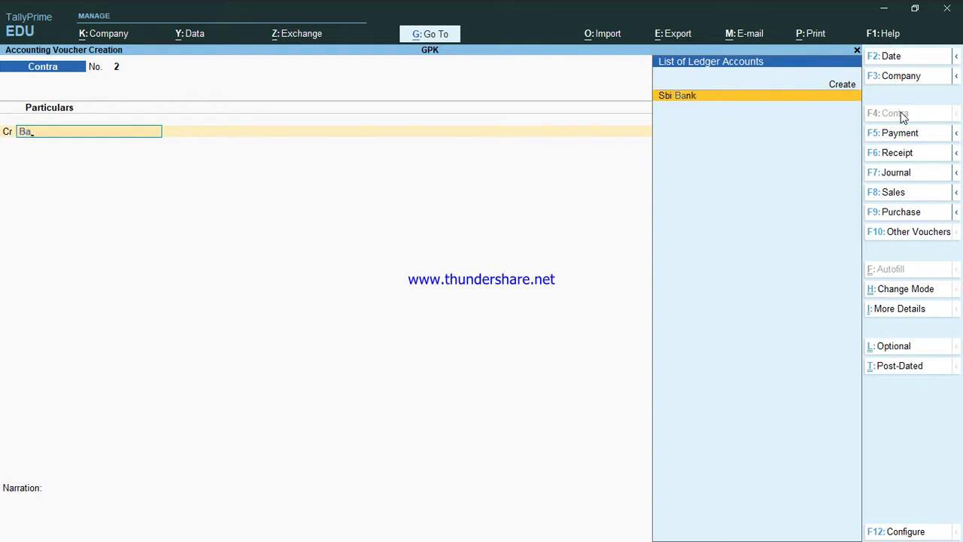
key("Return")
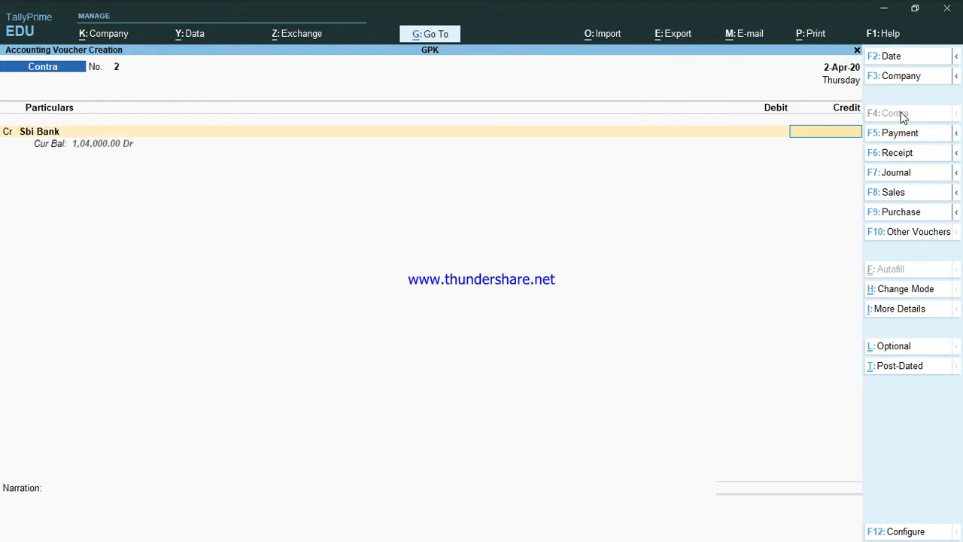
type("25000")
key("Return")
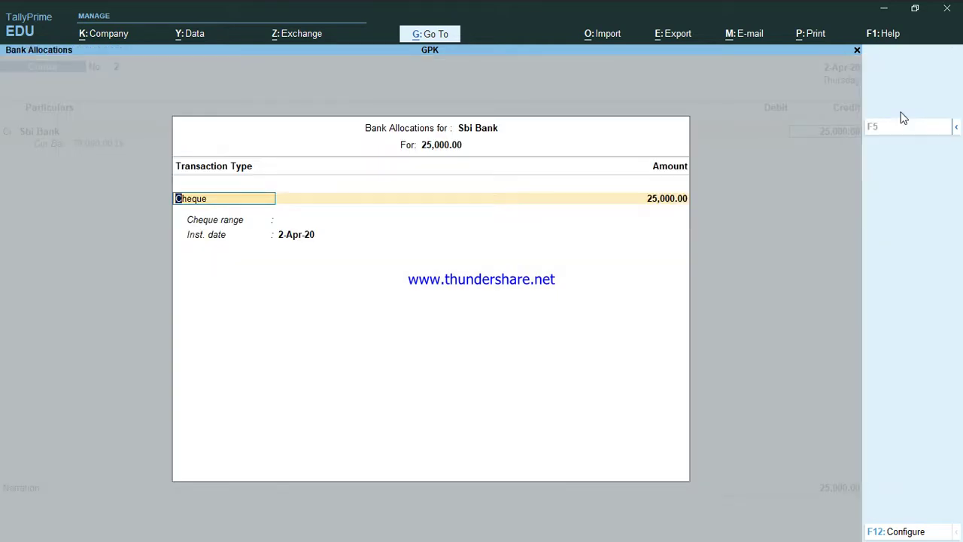
Set the bank allocation's transaction type to ATM for the full 25,000, keeping the default instrument date.
key("Return")
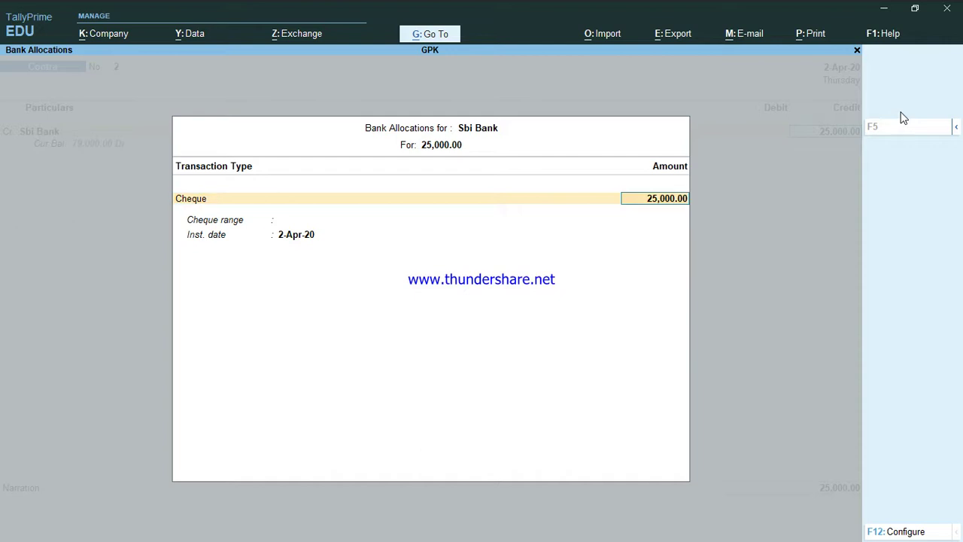
key("BackSpace")
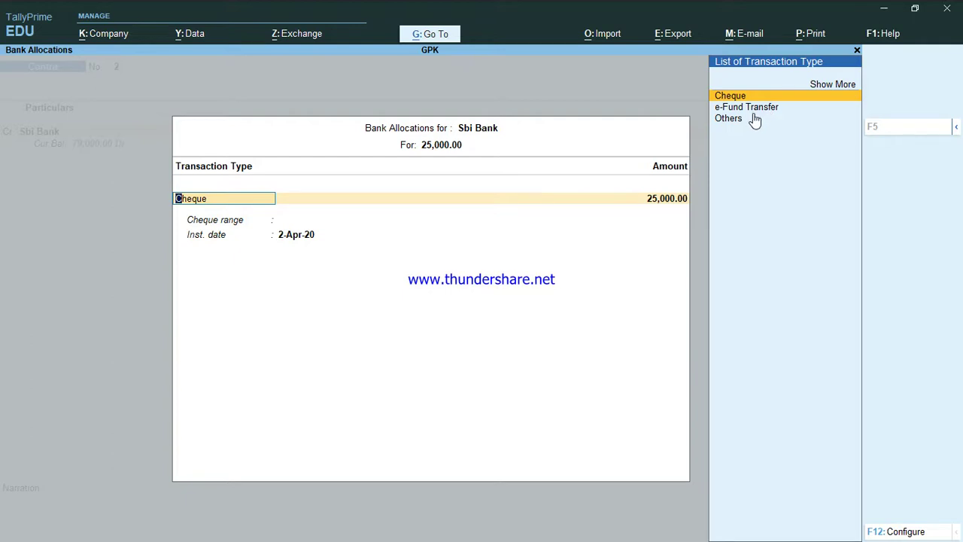
left_click(818, 88)
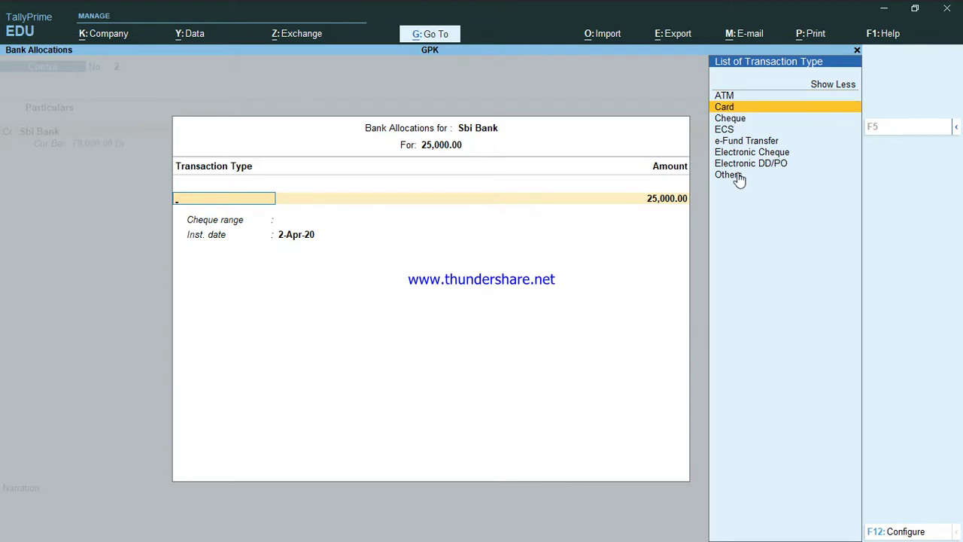
left_click(734, 97)
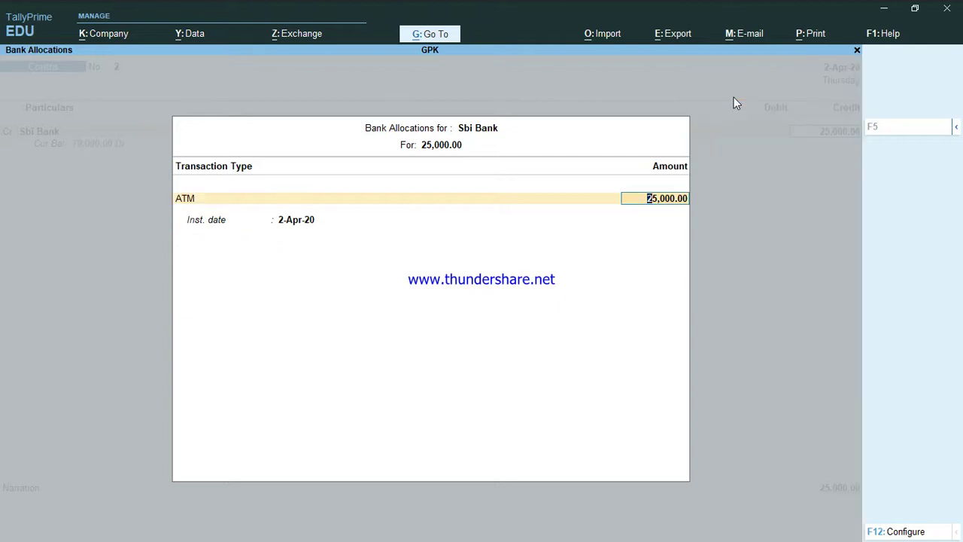
key("Return")
key("Return")
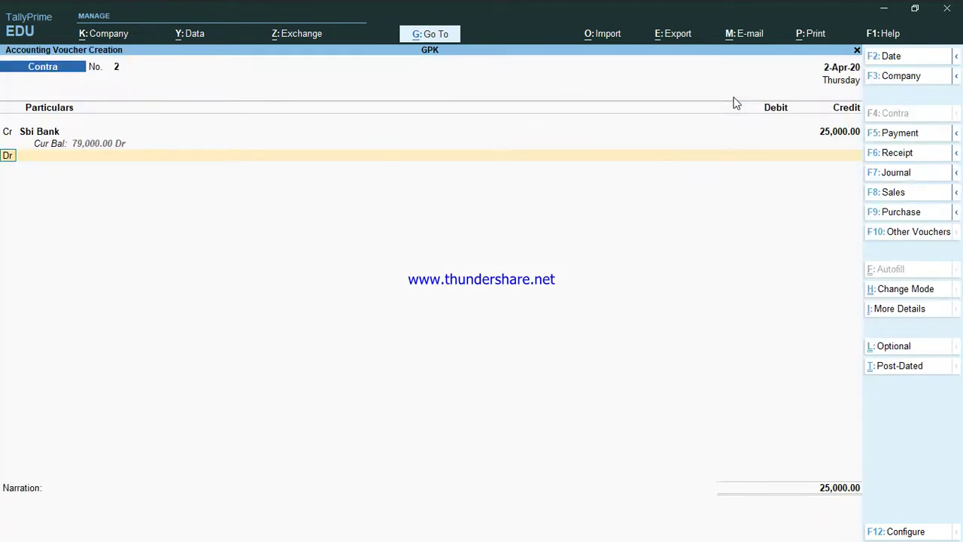
Debit the Cash ledger with 25,000, leave the narration blank and save the contra voucher.
type("ca")
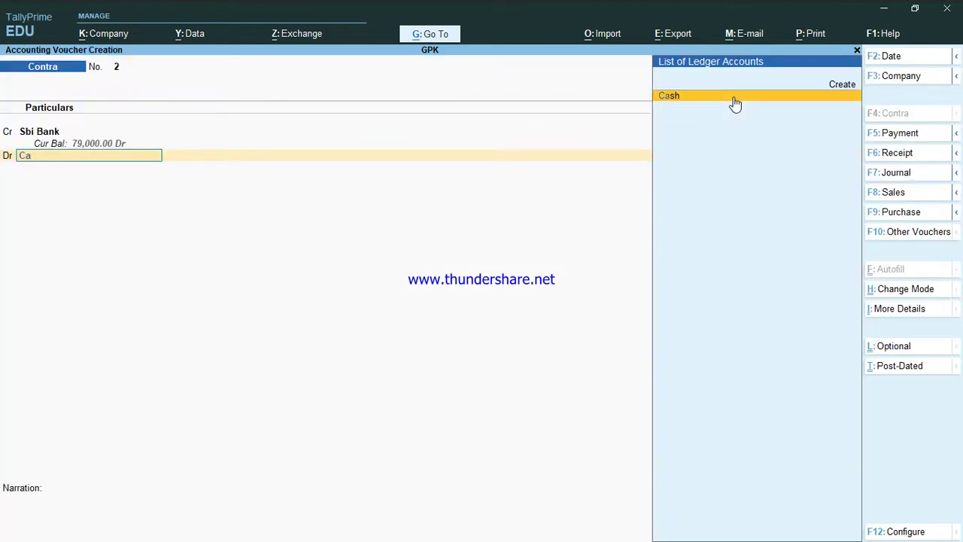
left_click(734, 98)
key("Return")
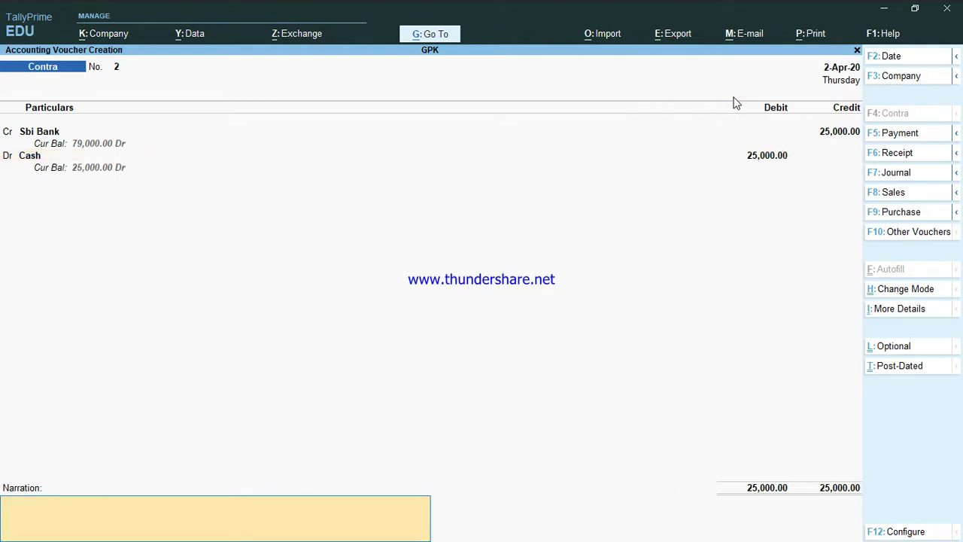
key("Return")
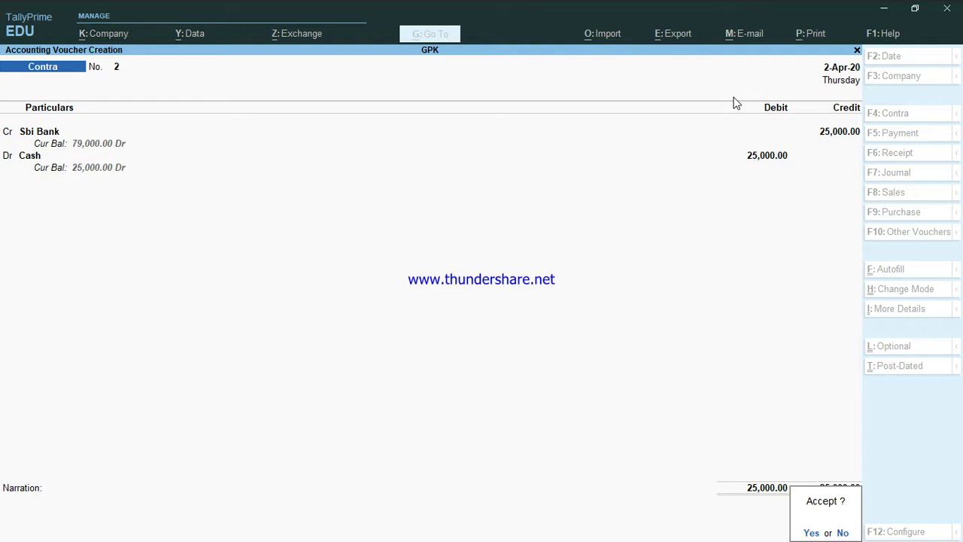
key("Return")
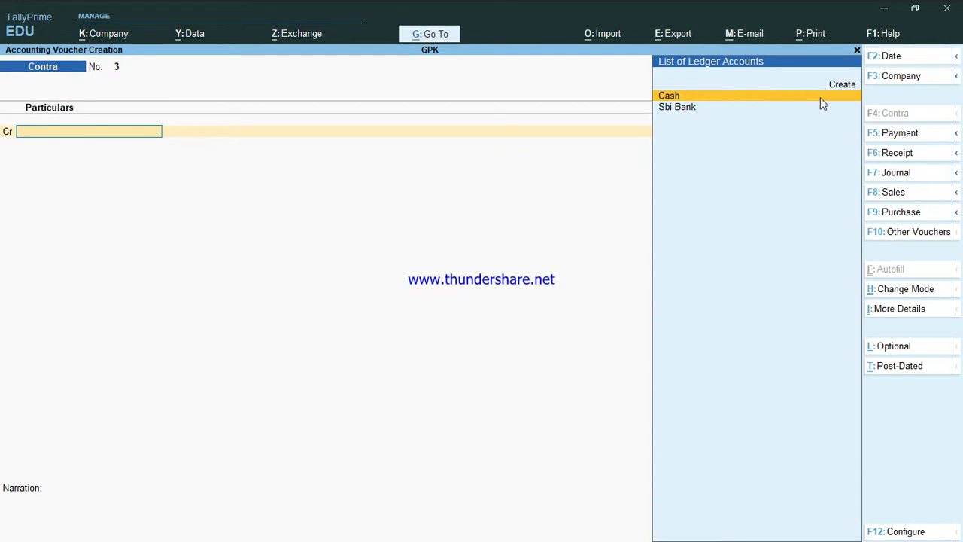
Start a payment voucher and debit 1,000 to the party ledger listed directly after Purchase @ 18%.
left_click(897, 134)
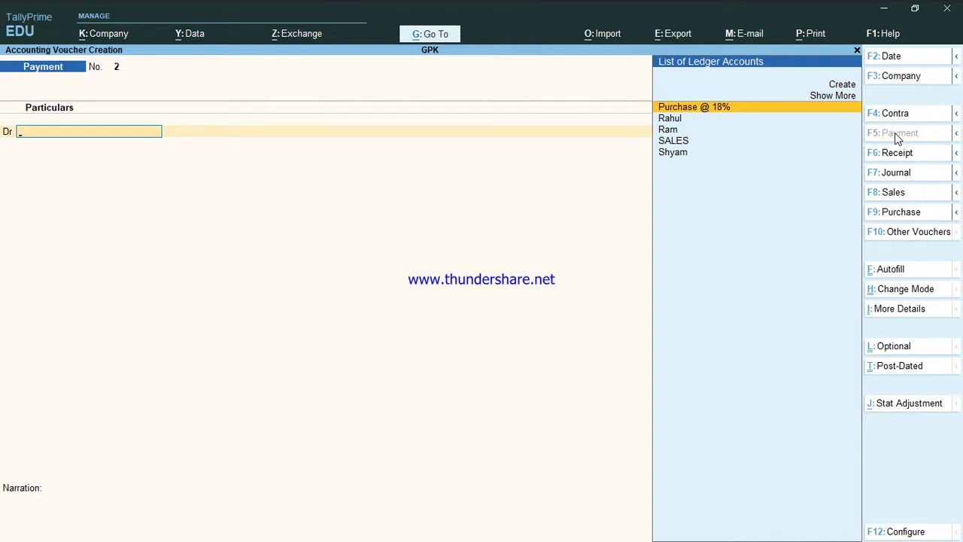
key("Down")
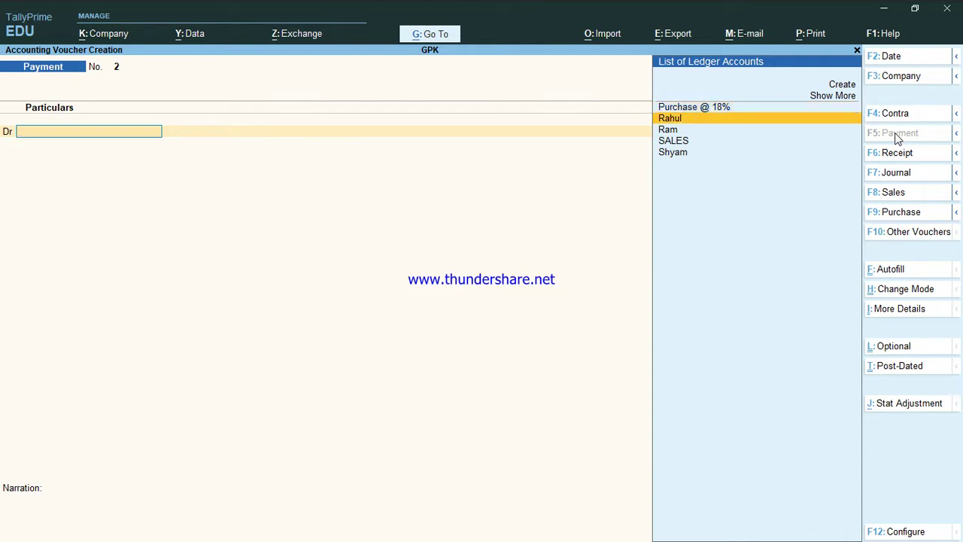
key("Return")
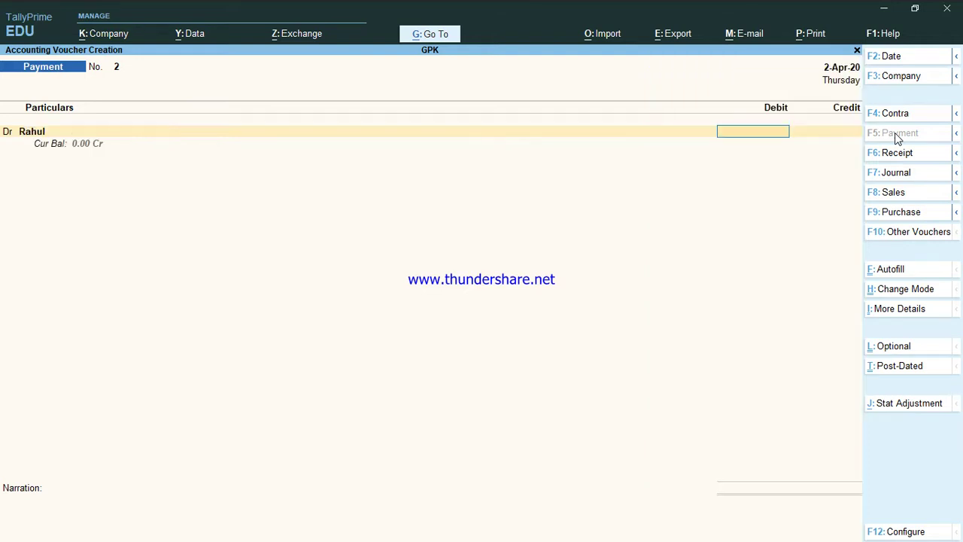
type("1000")
key("Return")
Allocate the party's 1,000 debit as On Account in the bill-wise details.
key("Up")
key("Up")
key("Up")
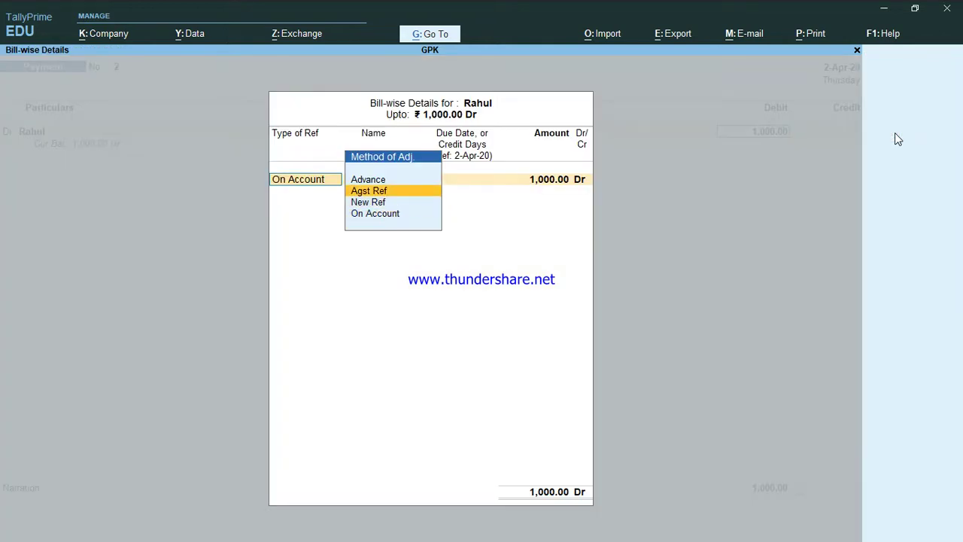
key("Down")
key("Down")
key("Down")
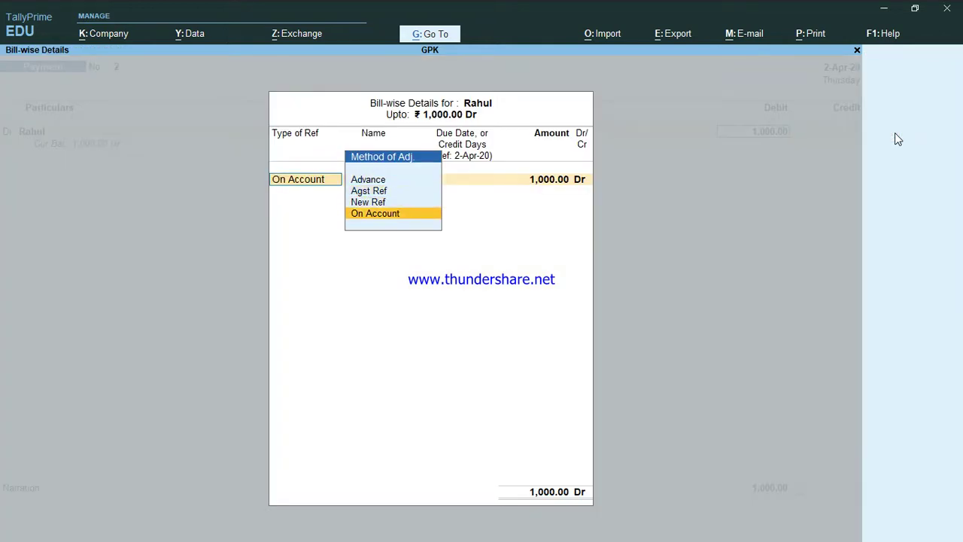
key("Return")
key("Return")
key("Return")
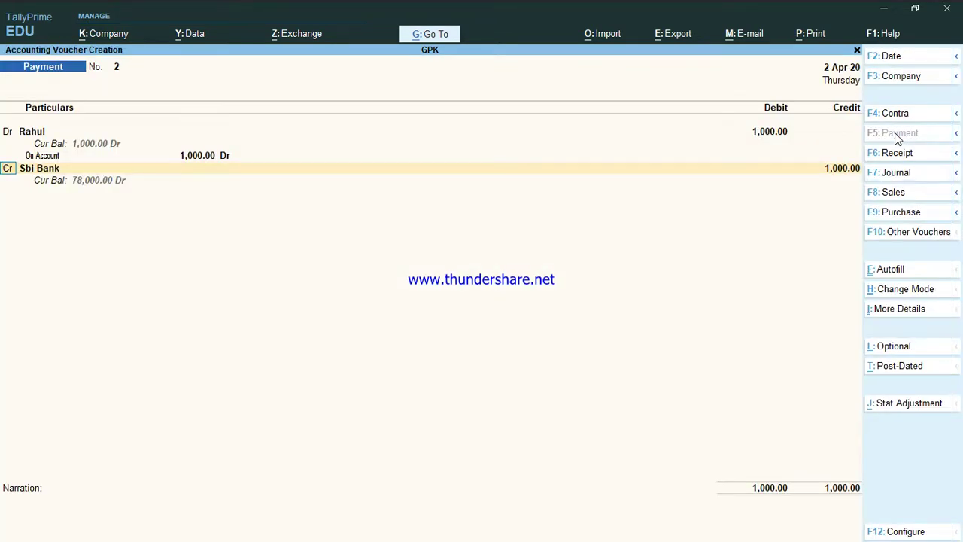
Credit the Sbi Bank ledger with 1,000 in the payment voucher.
key("Return")
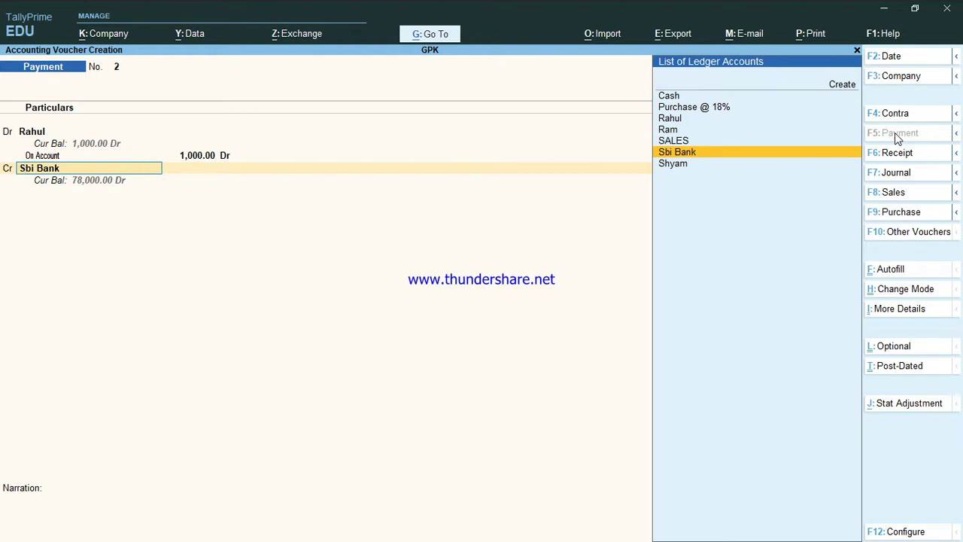
key("Return")
key("Return")
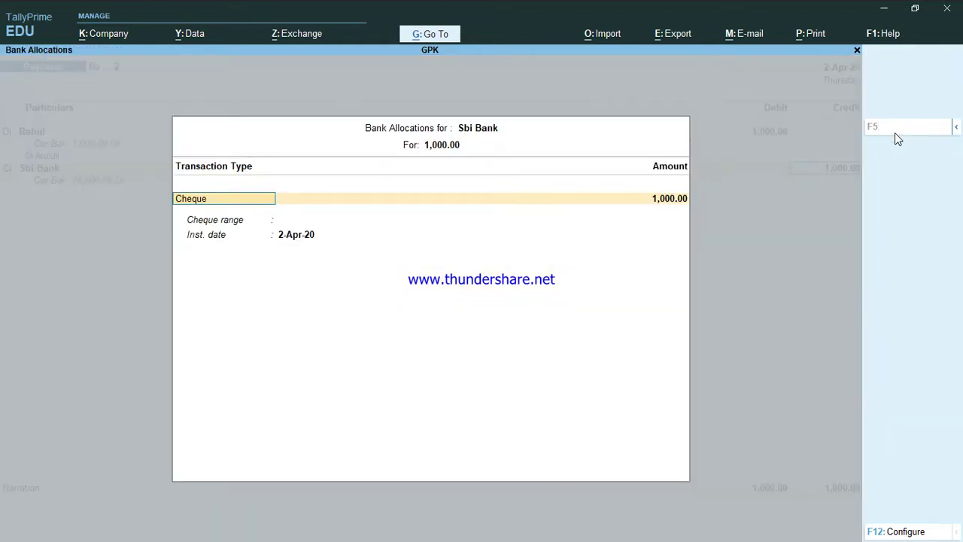
Set the bank transaction type to Cheque with cheque range Not Applicable and save the payment voucher.
key("BackSpace")
key("Down")
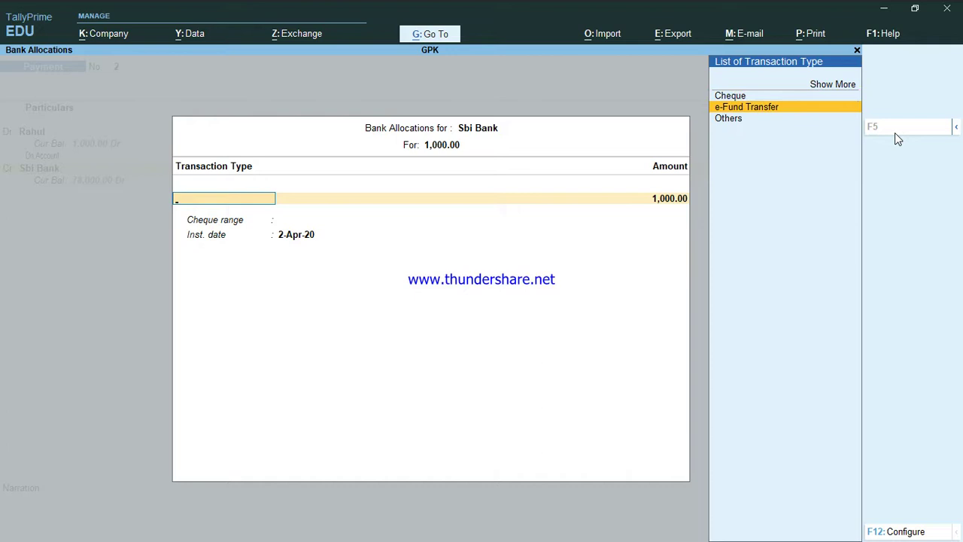
key("Down")
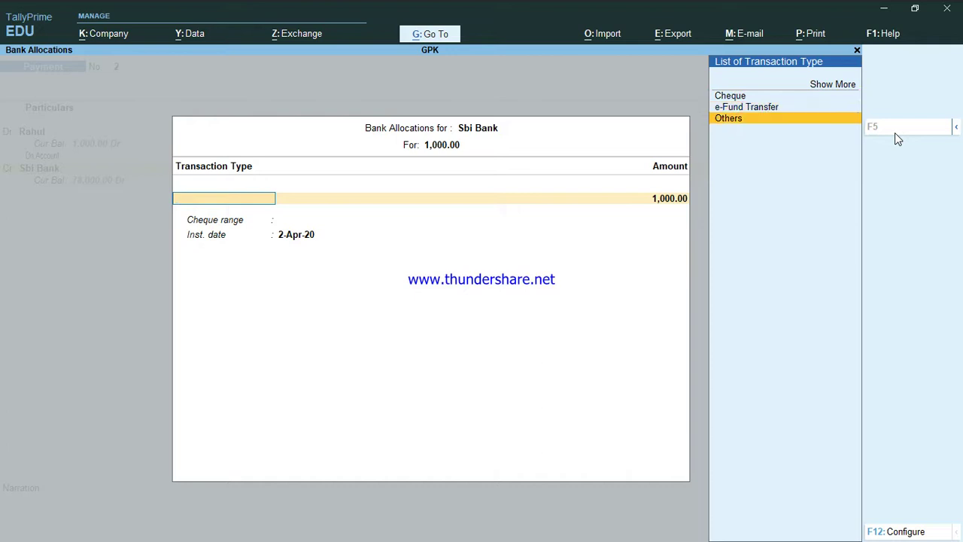
left_click(847, 85)
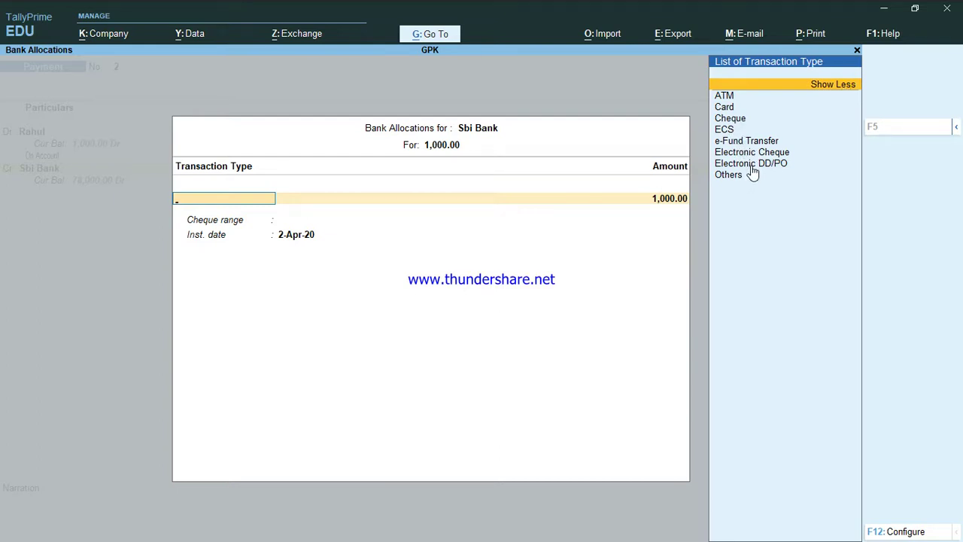
left_click(732, 120)
key("Return")
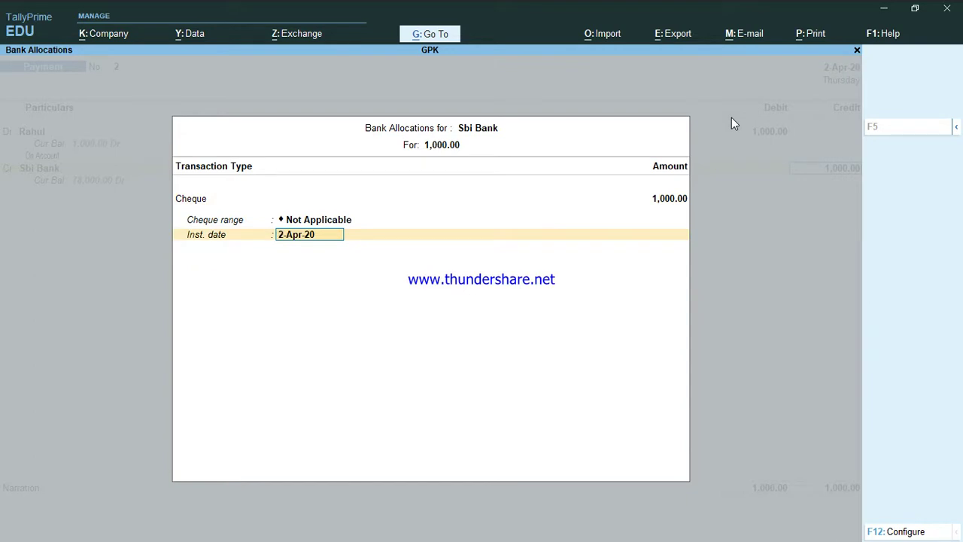
key("Return")
key("Return")
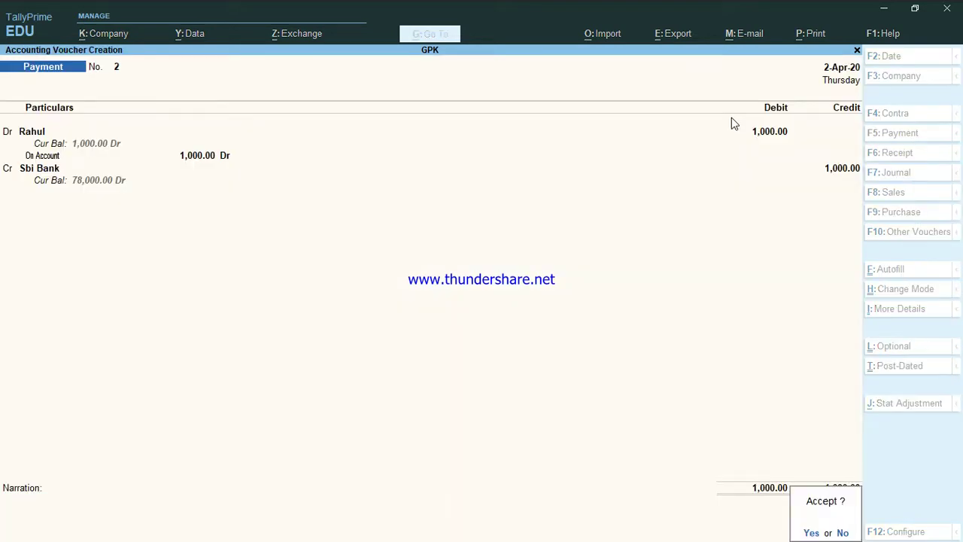
key("Return")
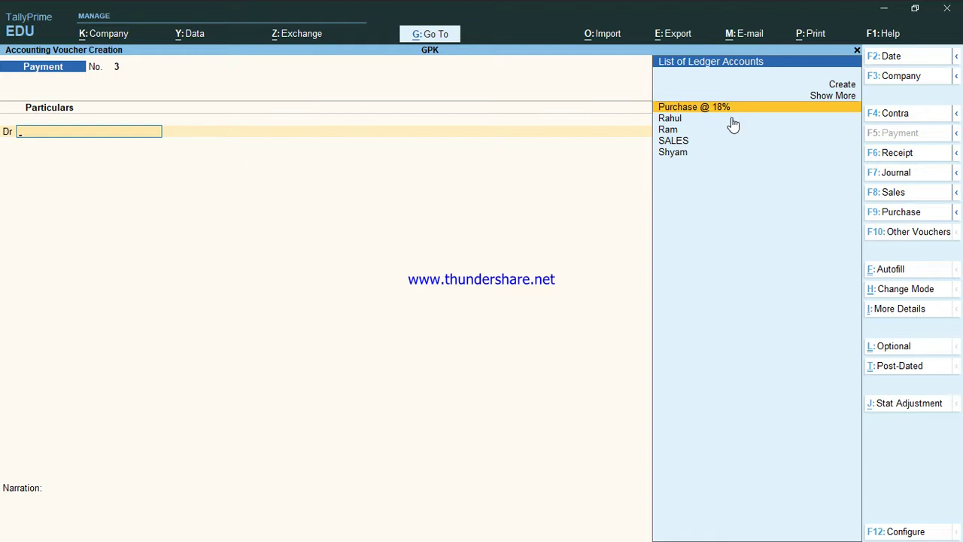
Create a new ledger named Bank Charges from the debit line of the new payment voucher.
type("B")
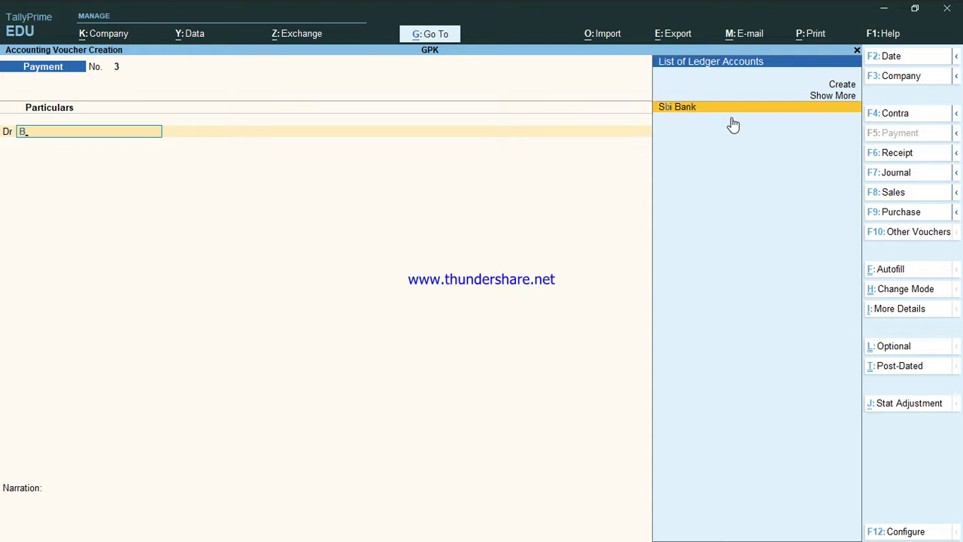
key("BackSpace")
key("alt+c")
type("Bank L")
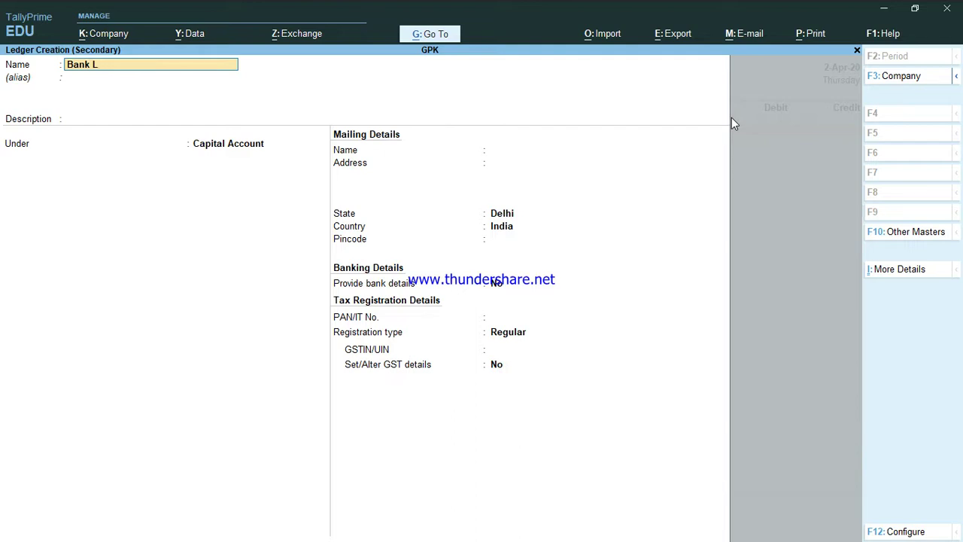
type("edger")
key("BackSpace")
key("BackSpace")
key("BackSpace")
key("BackSpace")
key("BackSpace")
type("Charges")
key("Return")
key("Return")
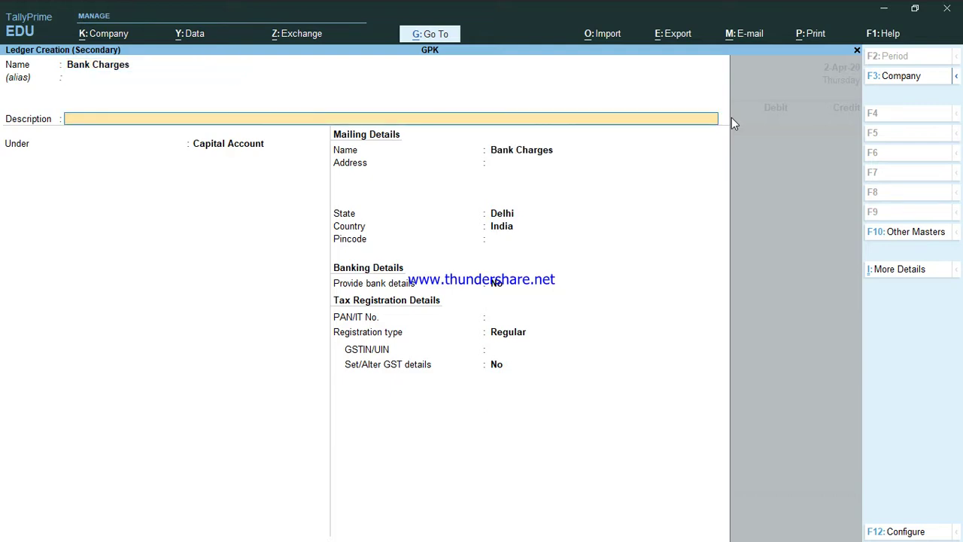
Group the Bank Charges ledger under Indirect Expenses, set ledger type, GST and assessable value inclusion to Not Applicable, and save it.
key("Return")
type("Ind")
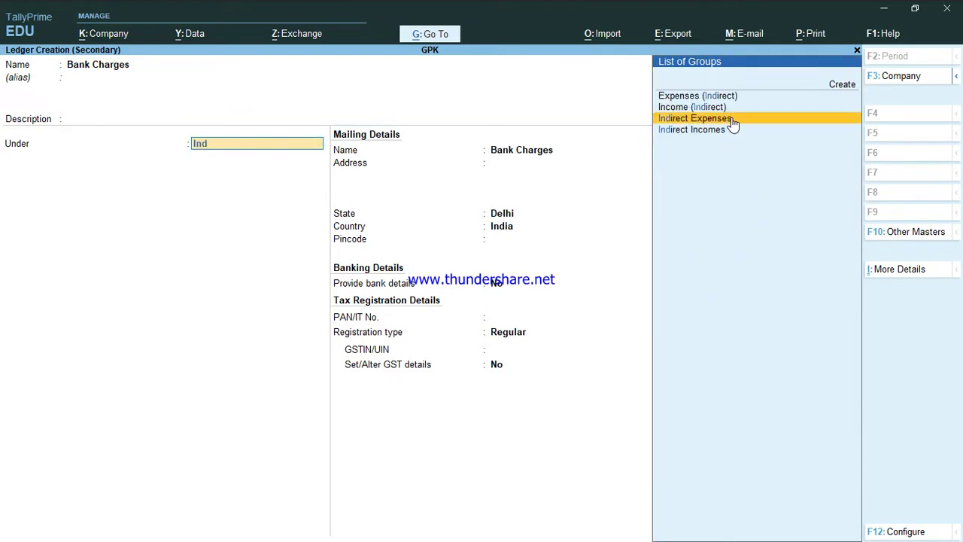
left_click(731, 118)
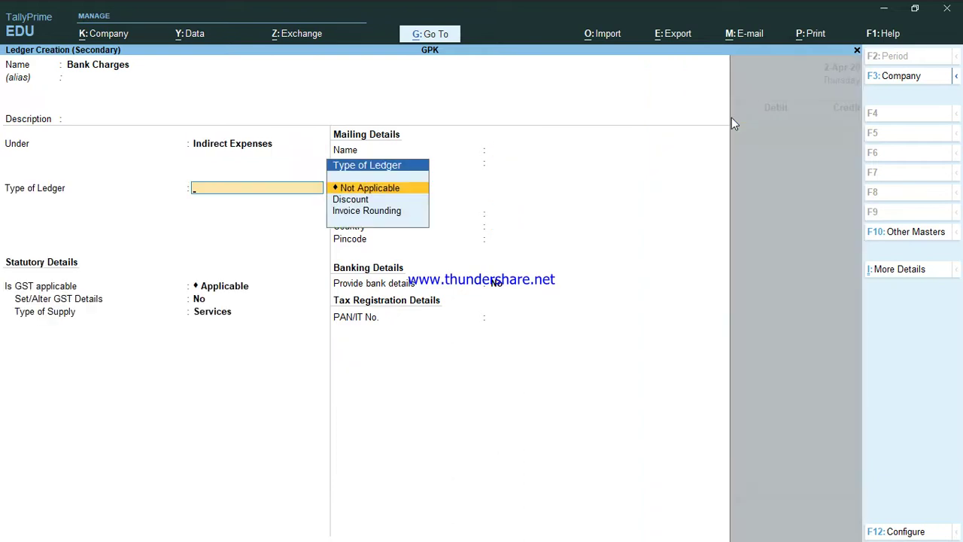
key("Return")
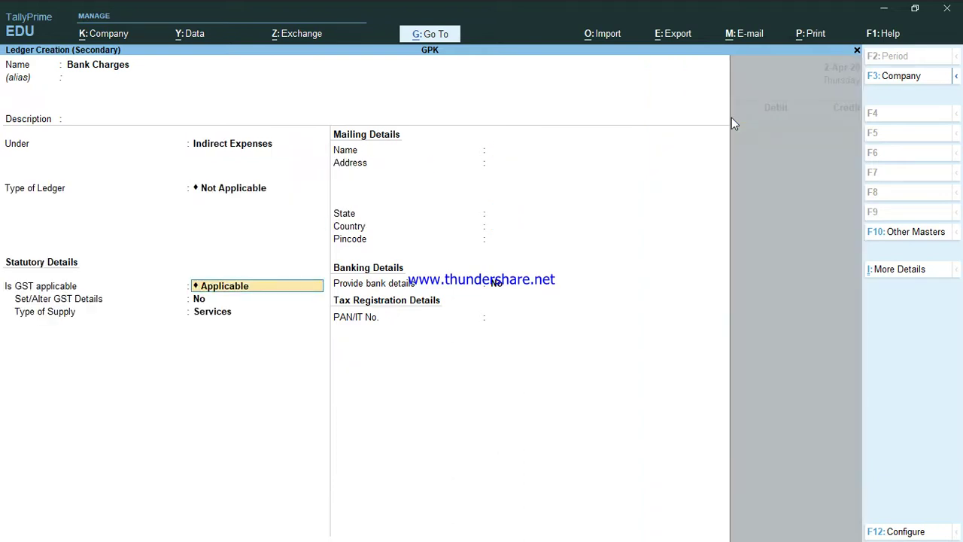
type("N")
key("Return")
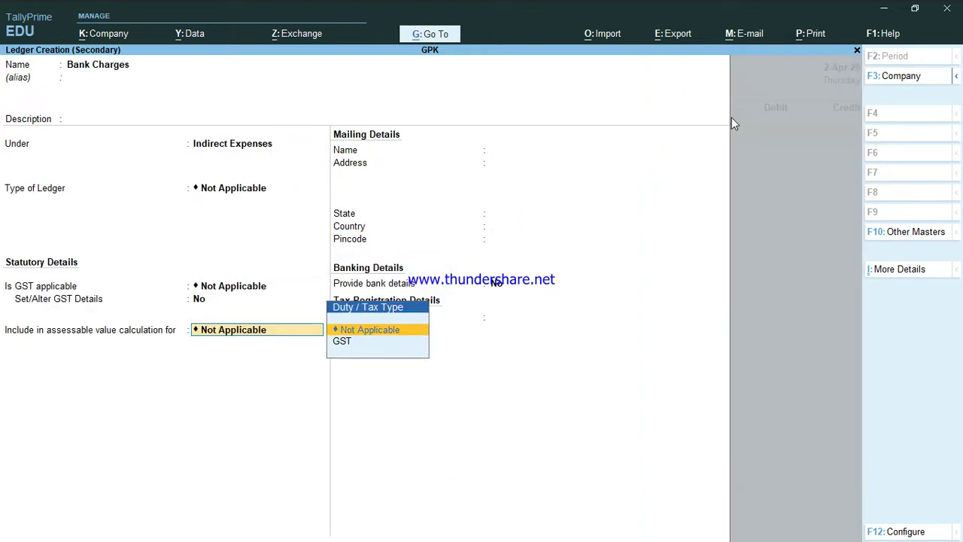
key("Return")
key("Return")
key("Return")
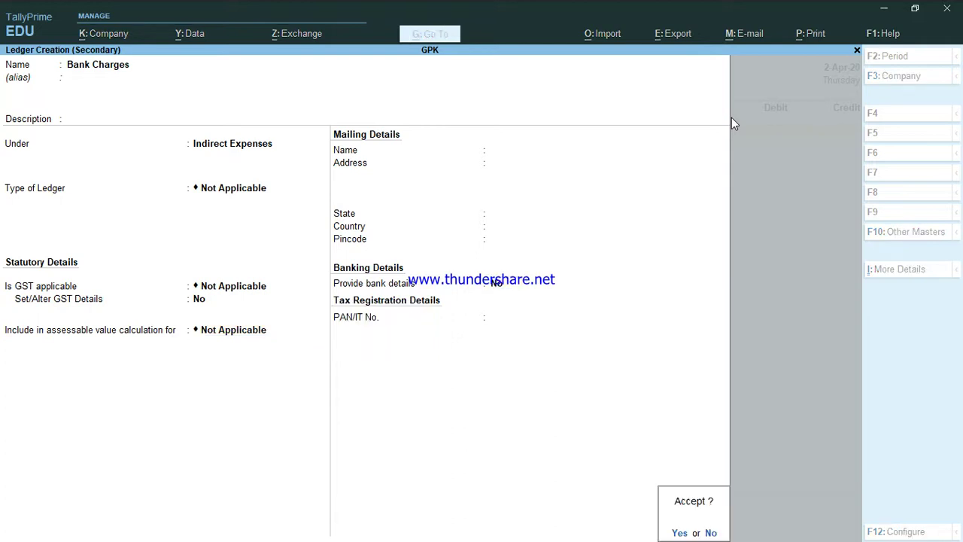
Debit Bank Charges with 50 and credit the Sbi Bank ledger with 50 in the payment voucher.
type("50")
key("Return")
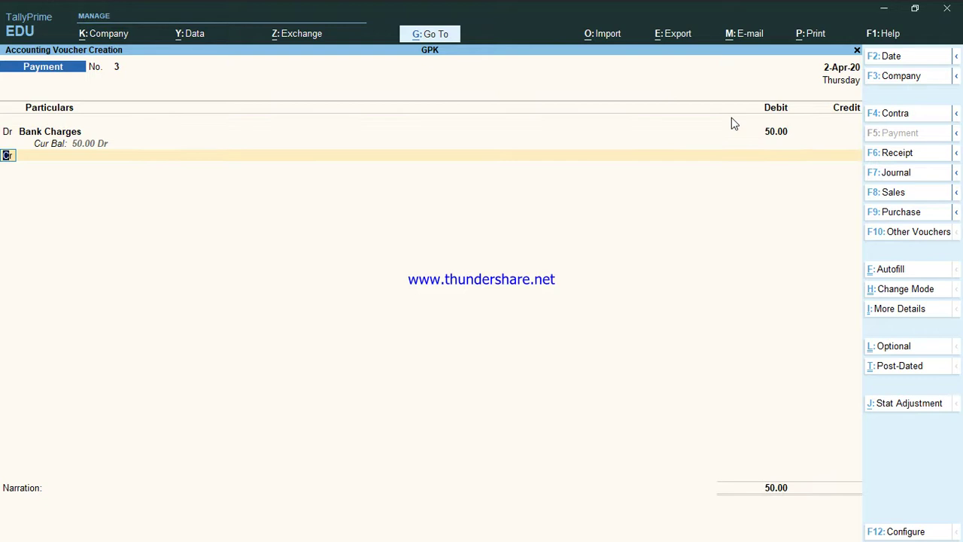
key("Return")
type("Sb")
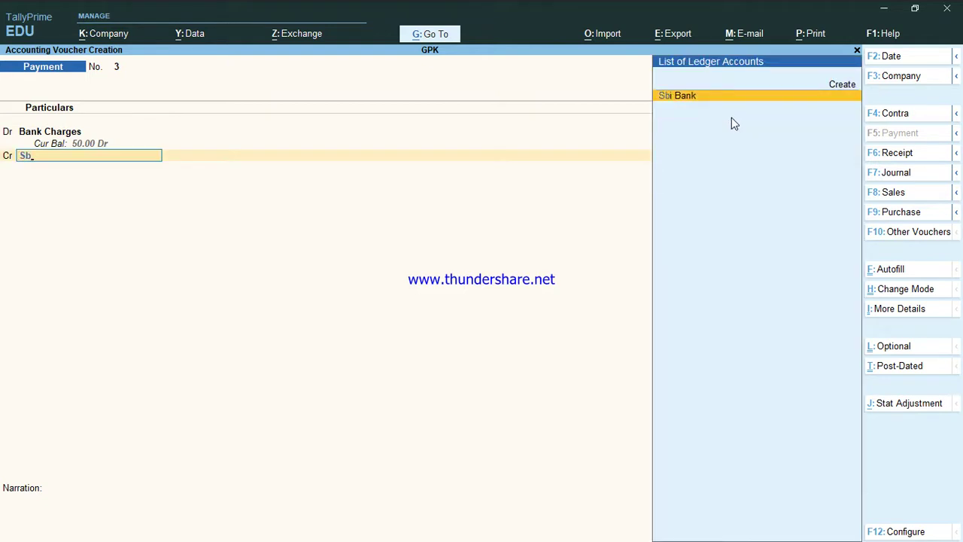
key("Return")
key("Return")
Set the Sbi Bank allocation's transaction type to Others and save the payment voucher without a narration.
key("Return")
key("Return")
key("BackSpace")
key("BackSpace")
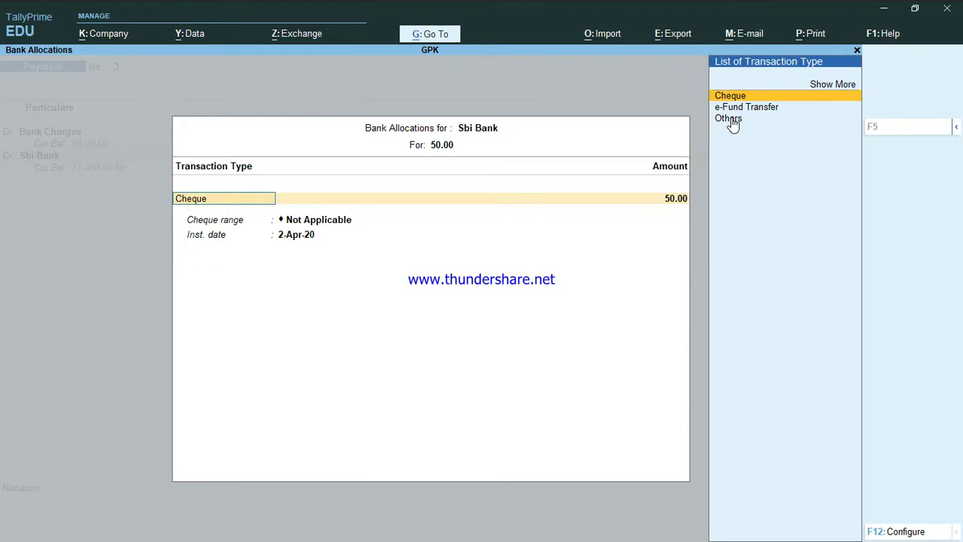
left_click(828, 89)
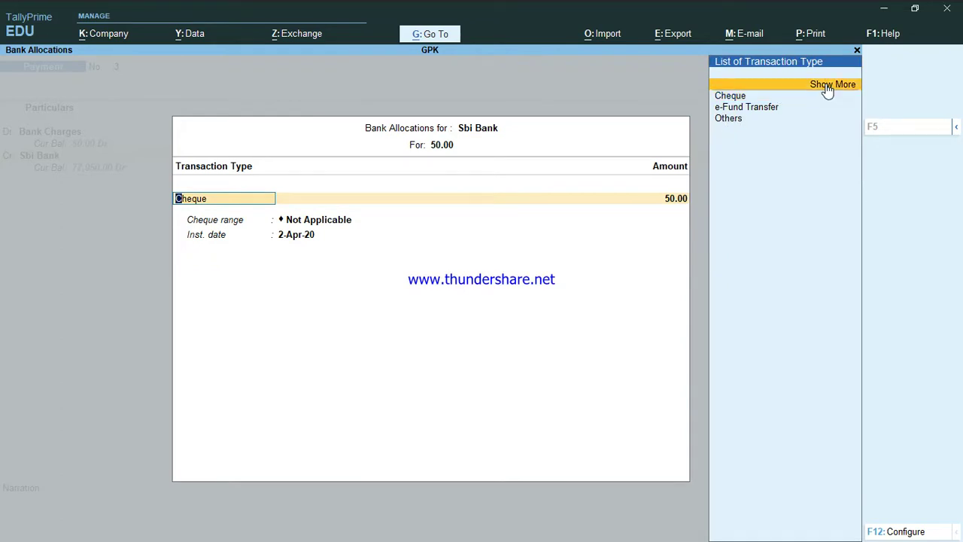
left_click(828, 89)
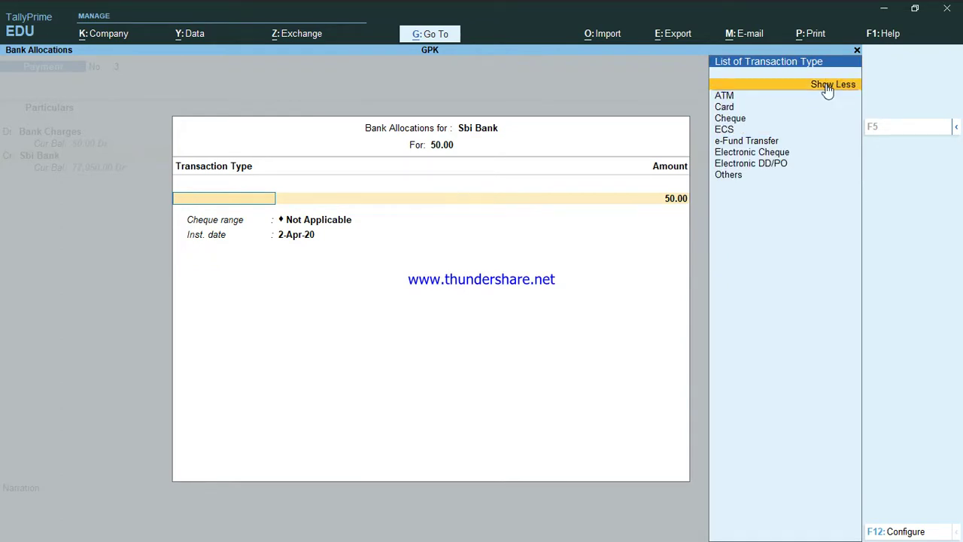
left_click(745, 175)
key("Return")
key("Return")
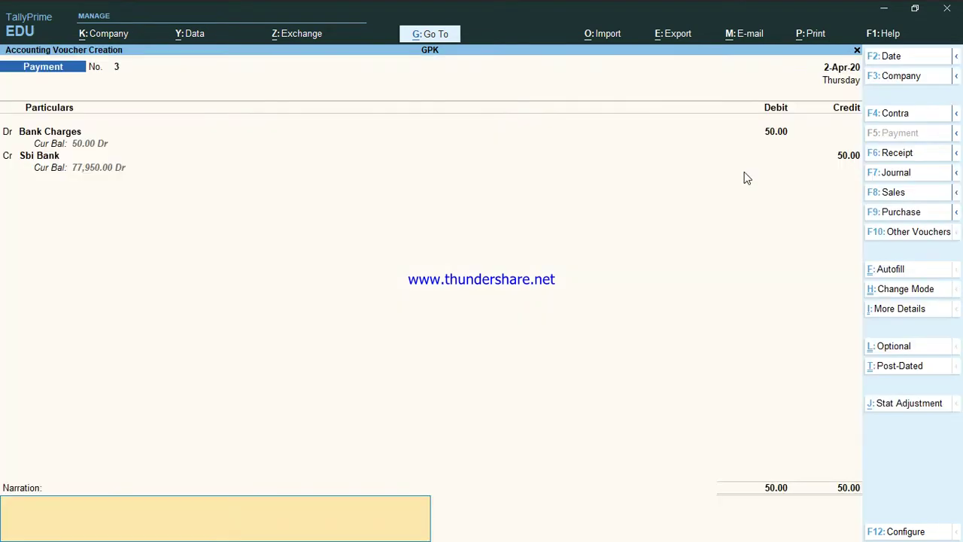
key("Return")
key("Return")
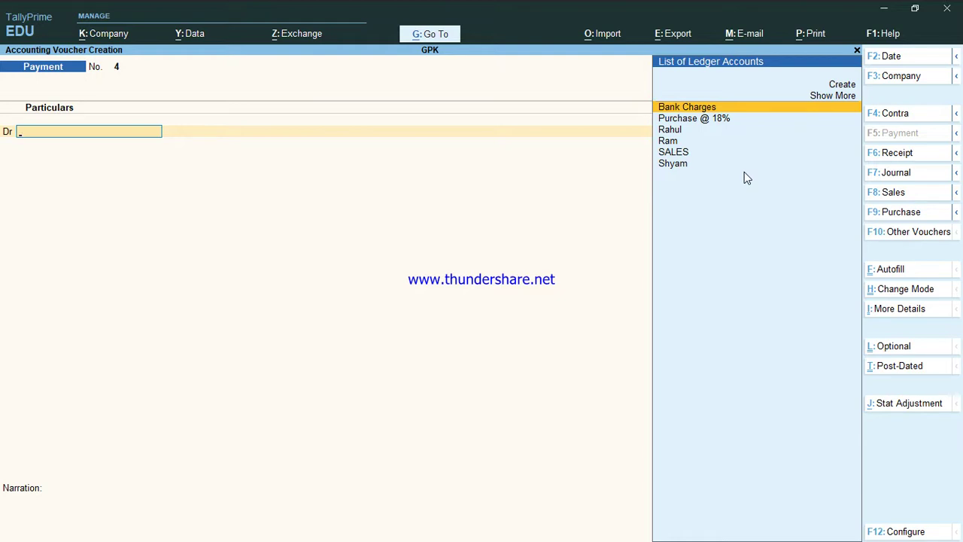
Start a receipt voucher and credit the party ledger listed directly above SALES with 1,50,000.
left_click(892, 154)
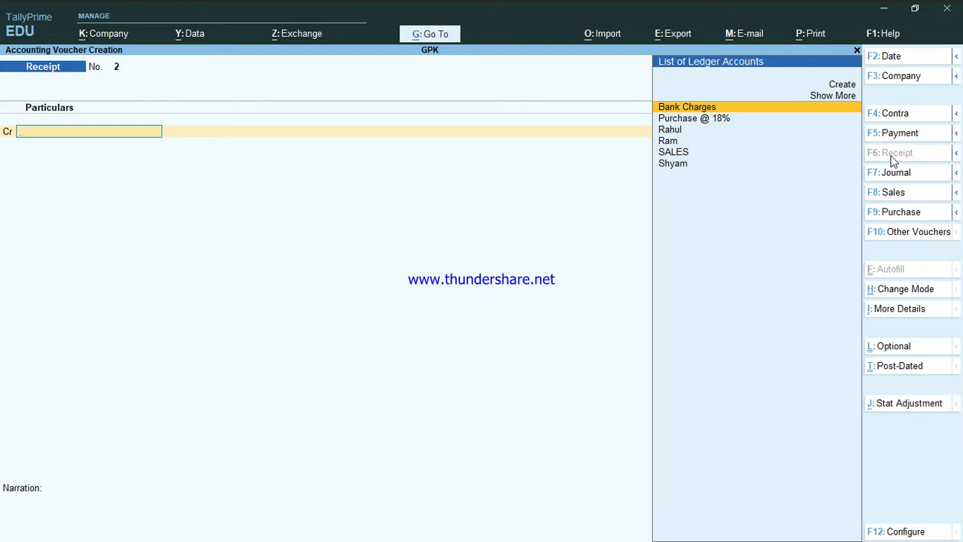
key("Down")
key("Down")
key("Down")
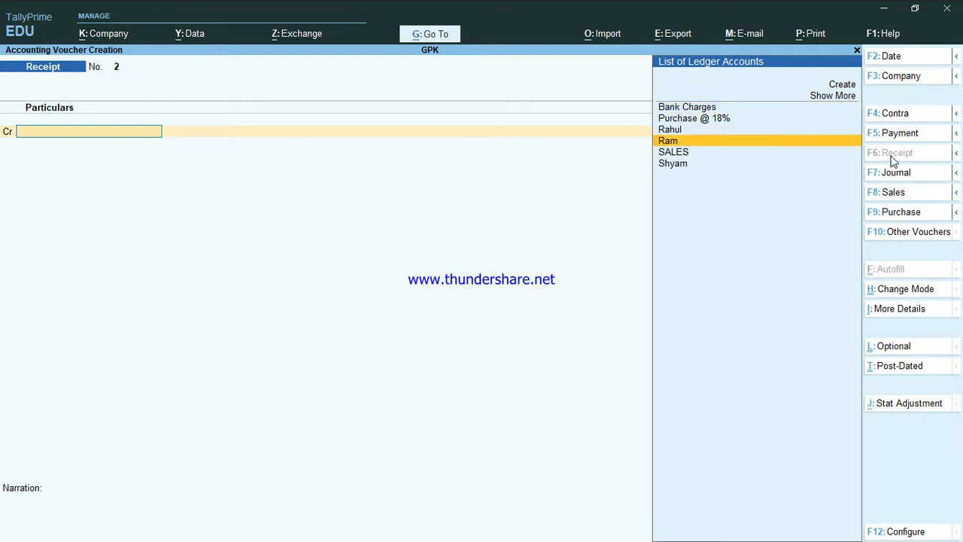
key("Return")
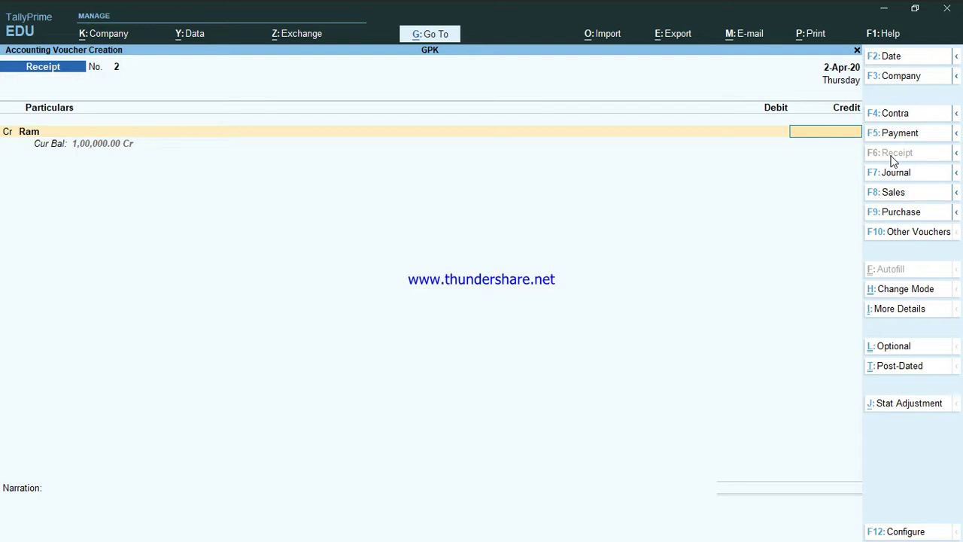
type("150000")
key("Return")
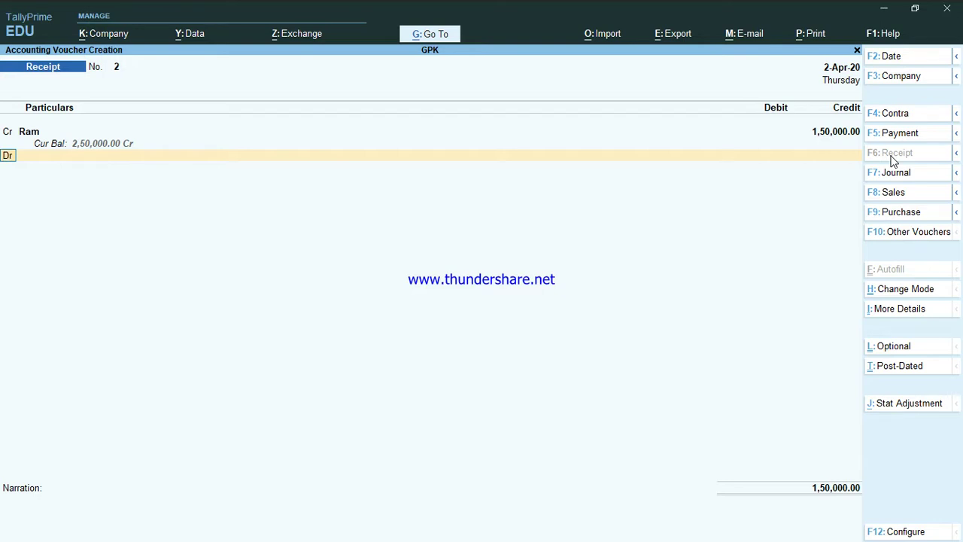
Debit the Sbi Bank ledger with 1,50,000, accept its bank allocation as offered, and save the receipt voucher.
key("Return")
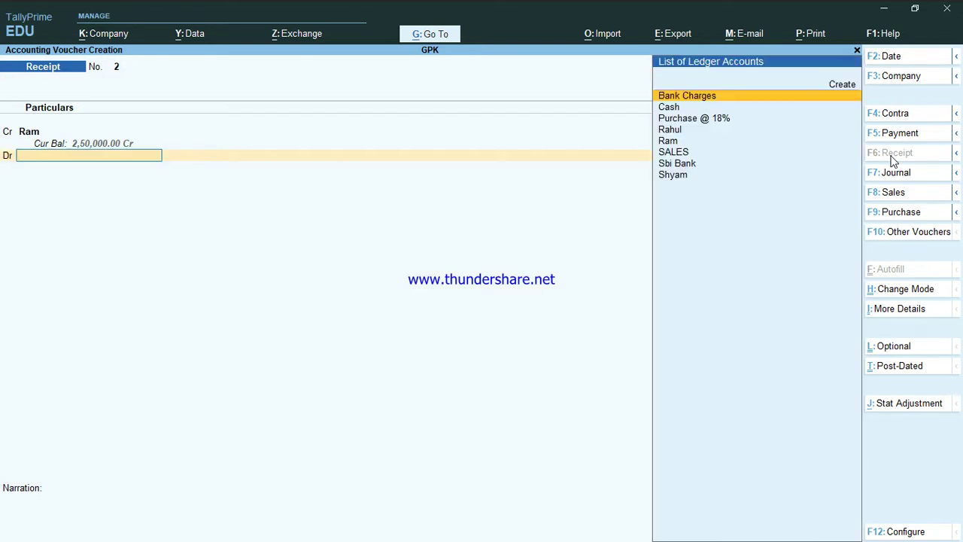
type("Sbi")
key("Return")
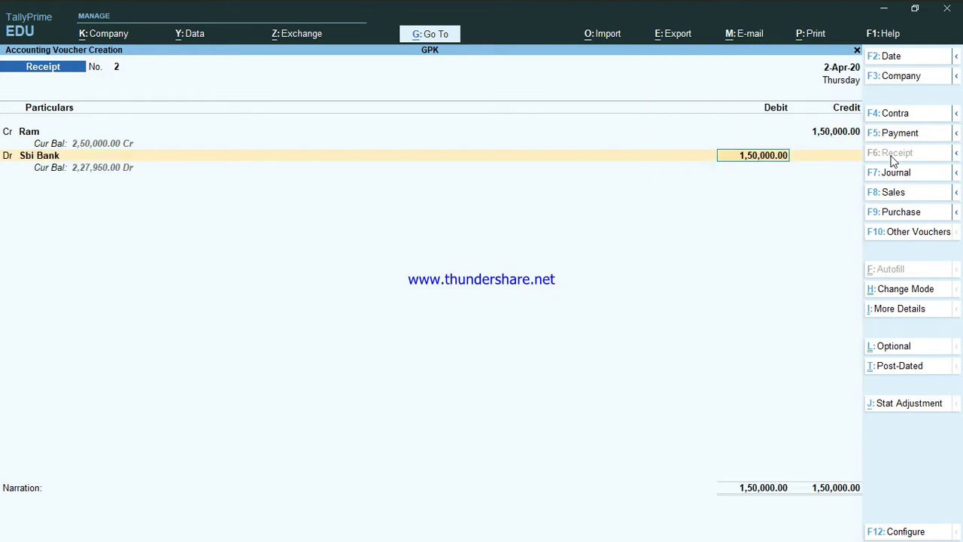
key("Return")
key("Return")
key("Return")
key("Return")
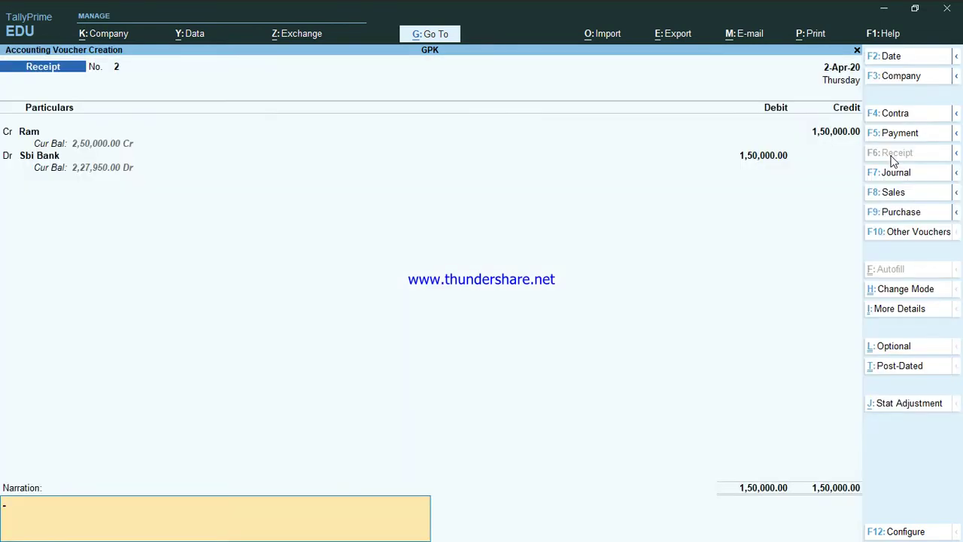
key("Return")
key("Return")
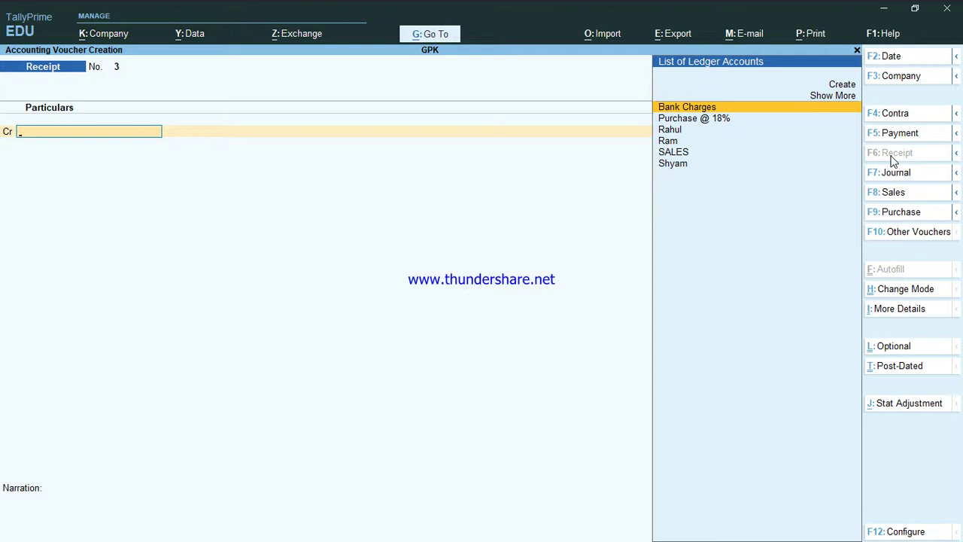
Leave voucher entry and open the Day Book to examine the vouchers recorded for 2-Apr-20.
key("Escape")
key("Return")
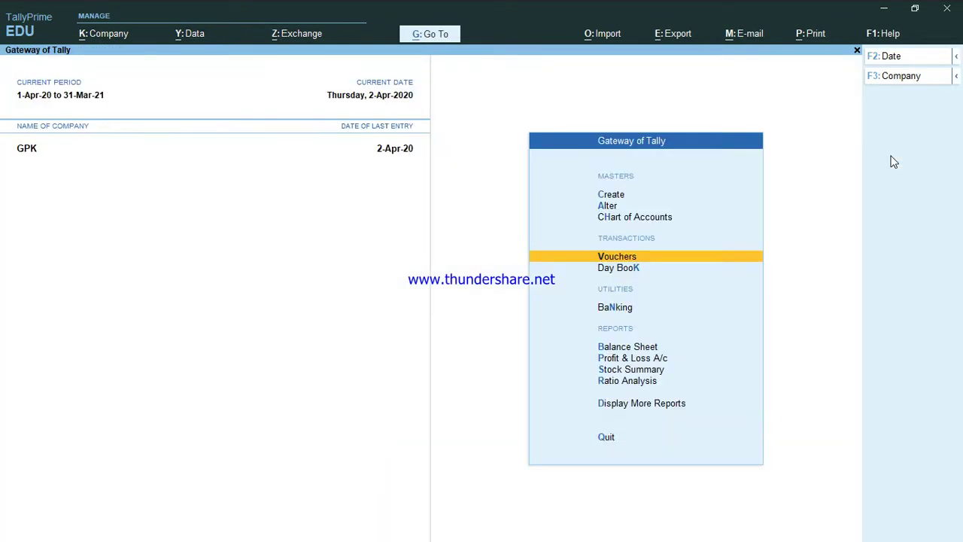
key("Escape")
key("n")
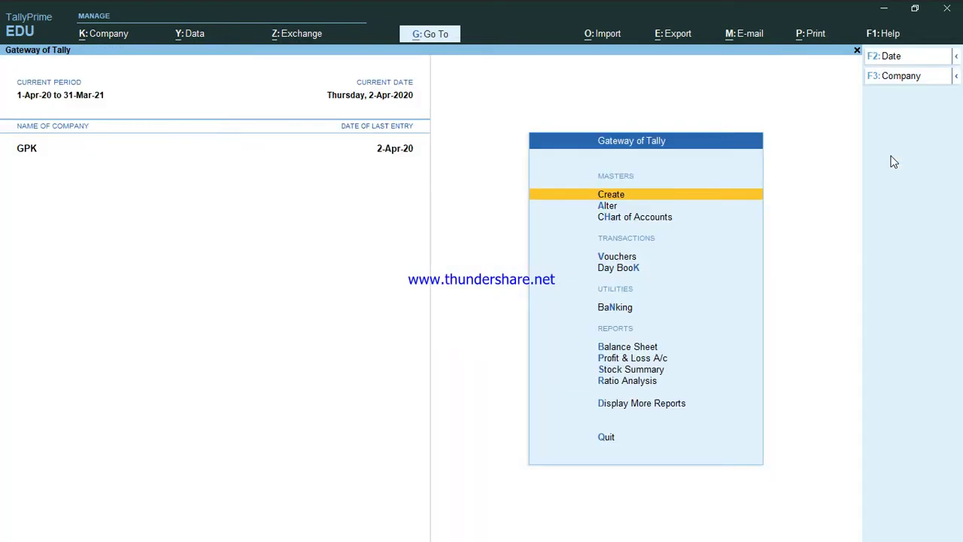
key("Down")
key("Down")
key("Down")
key("Down")
key("Return")
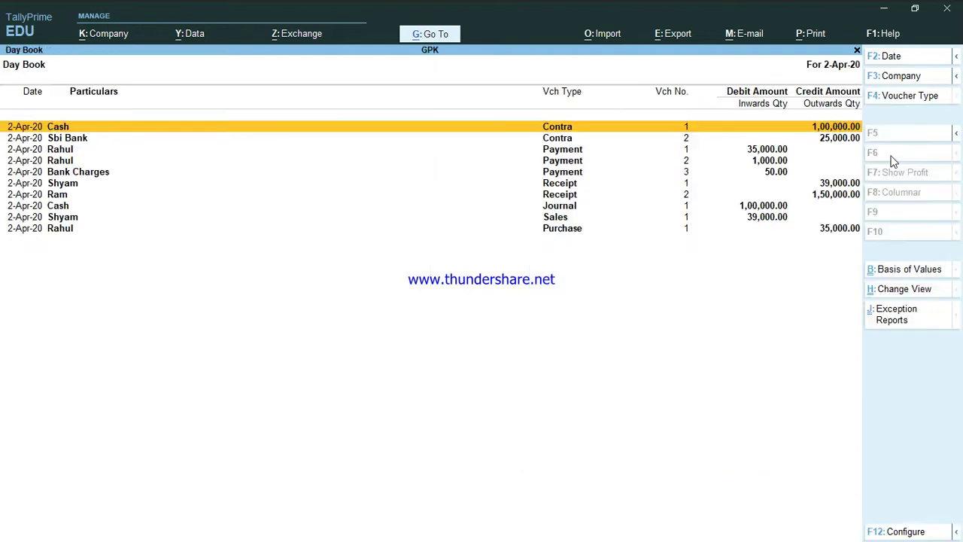
key("Down")
key("Down")
key("Down")
key("Down")
key("Down")
key("Down")
key("Down")
key("Down")
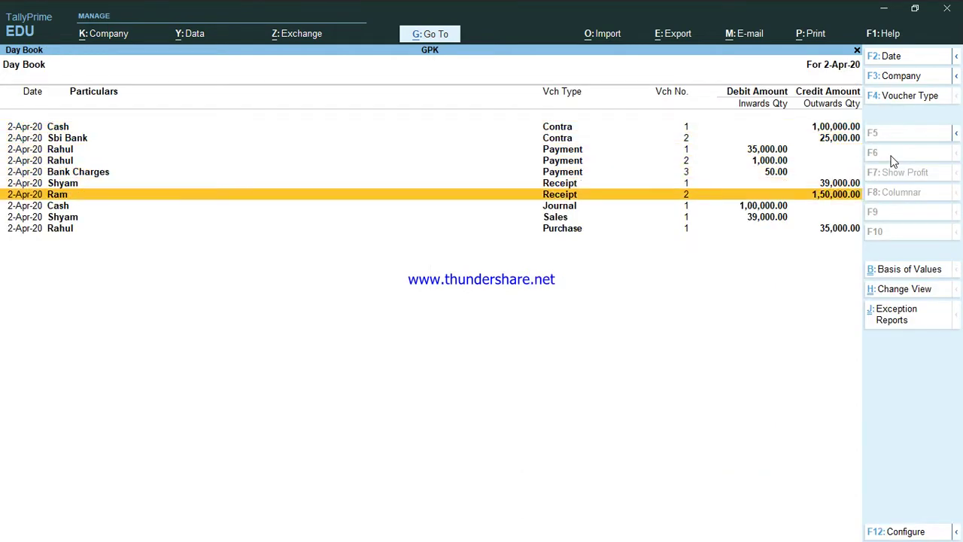
key("Up")
key("Up")
key("Up")
key("Up")
key("Up")
key("Up")
key("Up")
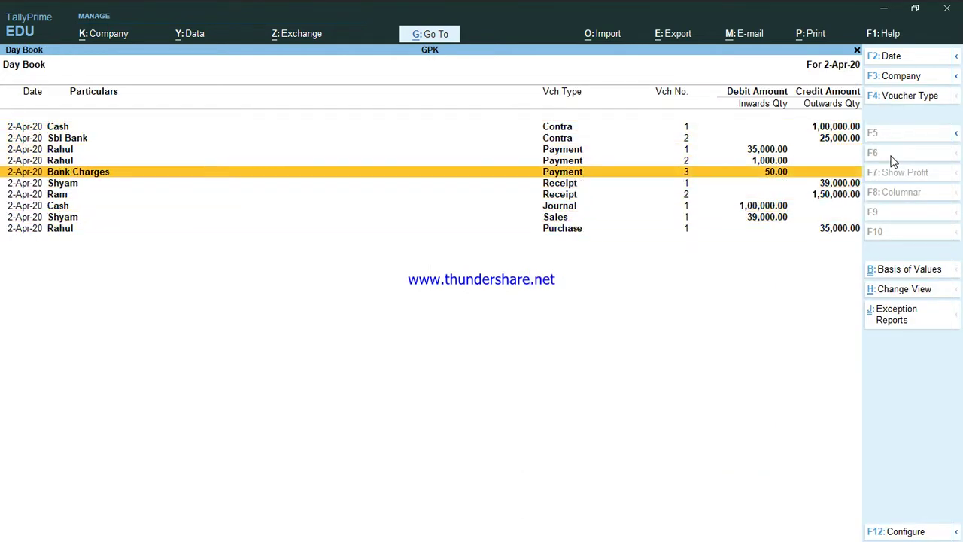
Mark the contra, payment and receipt vouchers in the Day Book for review and close the report.
key("Up")
key("space")
key("Down")
key("Down")
key("Down")
key("Up")
key("Up")
key("space")
key("Down")
key("Down")
key("Down")
key("Down")
key("Down")
key("Down")
key("Down")
key("Down")
key("Up")
key("Up")
key("Down")
key("Up")
key("Down")
key("Up")
key("Up")
key("Up")
key("Up")
key("Up")
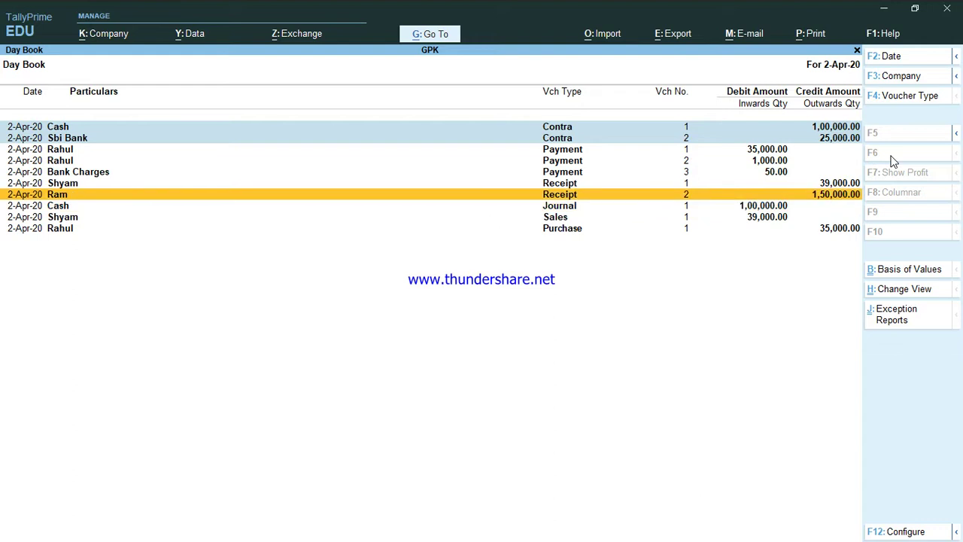
key("Up")
key("space")
key("shift+Down")
key("shift+Down")
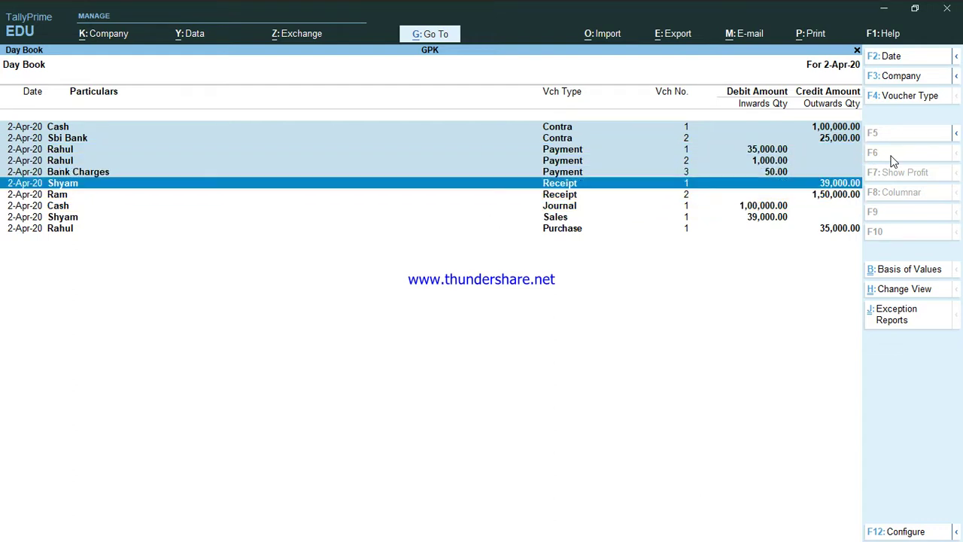
key("shift+Down")
key("shift+Down")
key("Up")
key("Up")
key("Up")
key("Up")
key("Up")
key("Up")
key("Up")
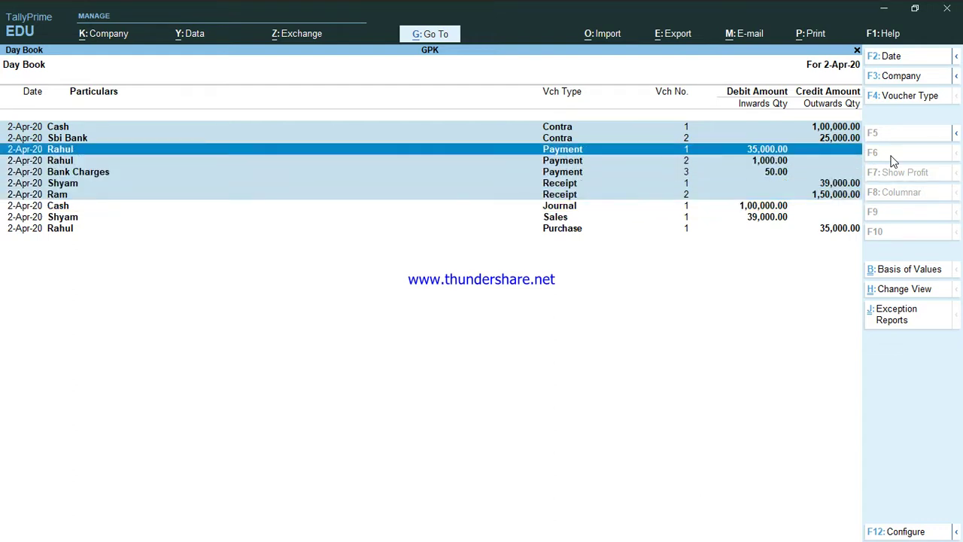
key("Escape")
key("Escape")
key("Up")
key("Up")
key("Up")
key("Up")
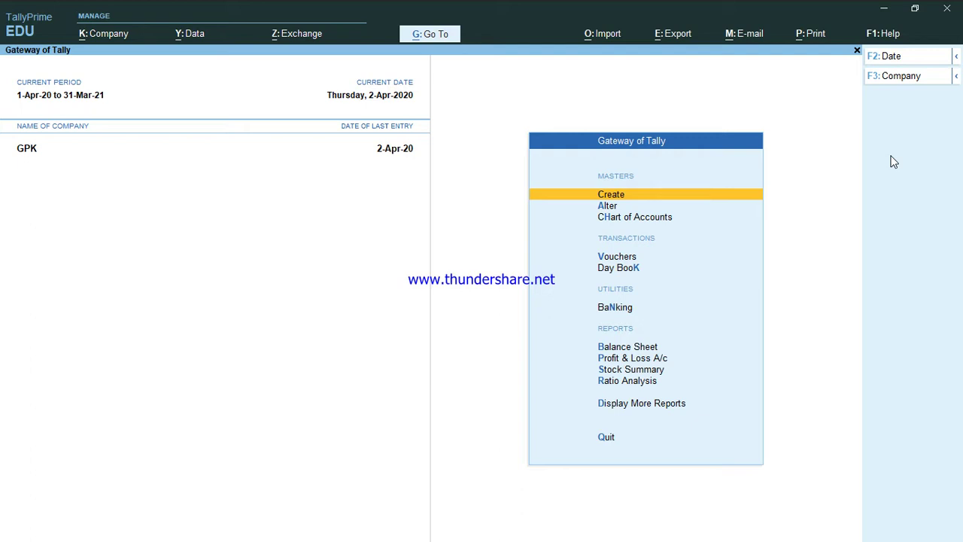
key("Down")
key("Down")
key("Down")
key("Down")
key("Down")
key("Up")
key("Up")
key("Down")
key("Down")
key("Up")
key("Home")
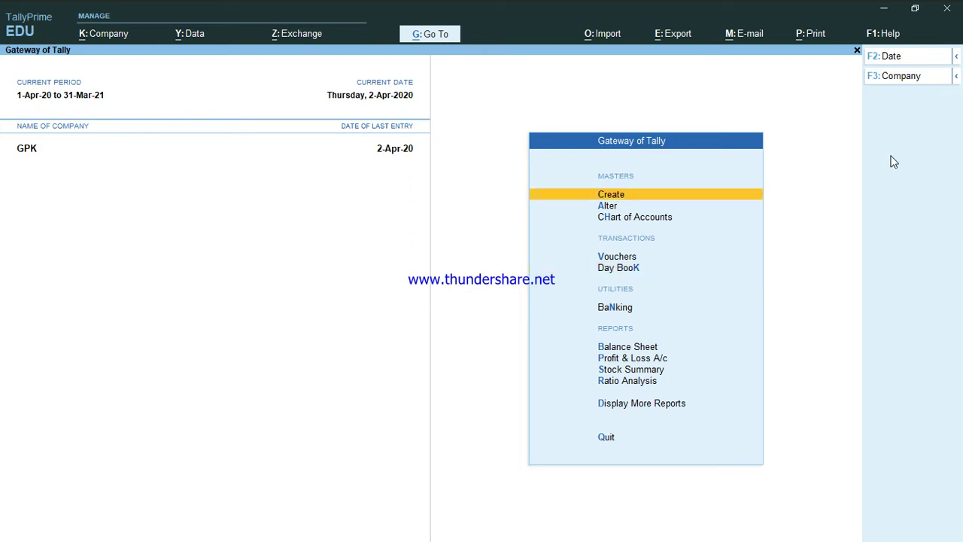